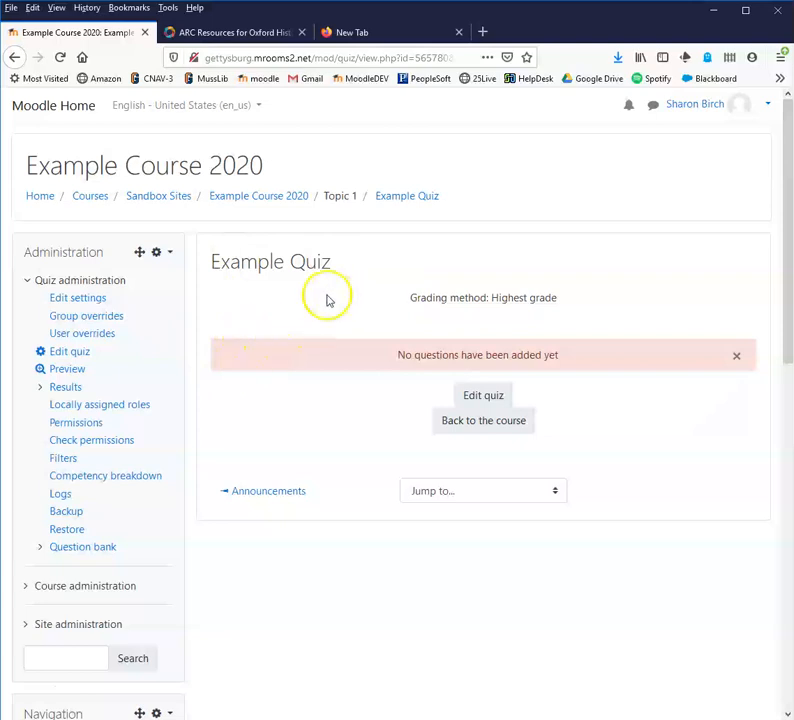
Step: Open the Example Quiz for editing and start adding a new question to it
click(483, 399)
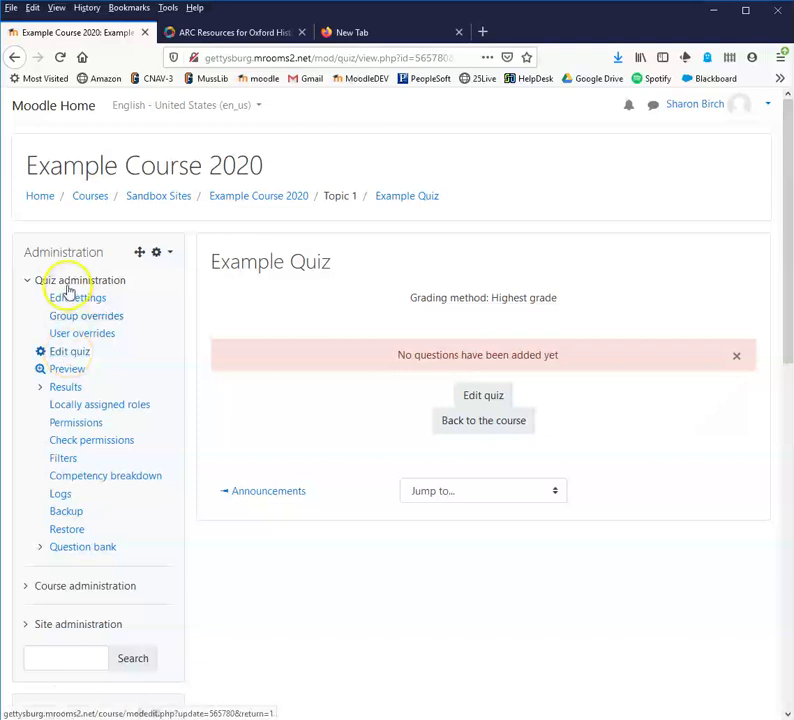
click(484, 398)
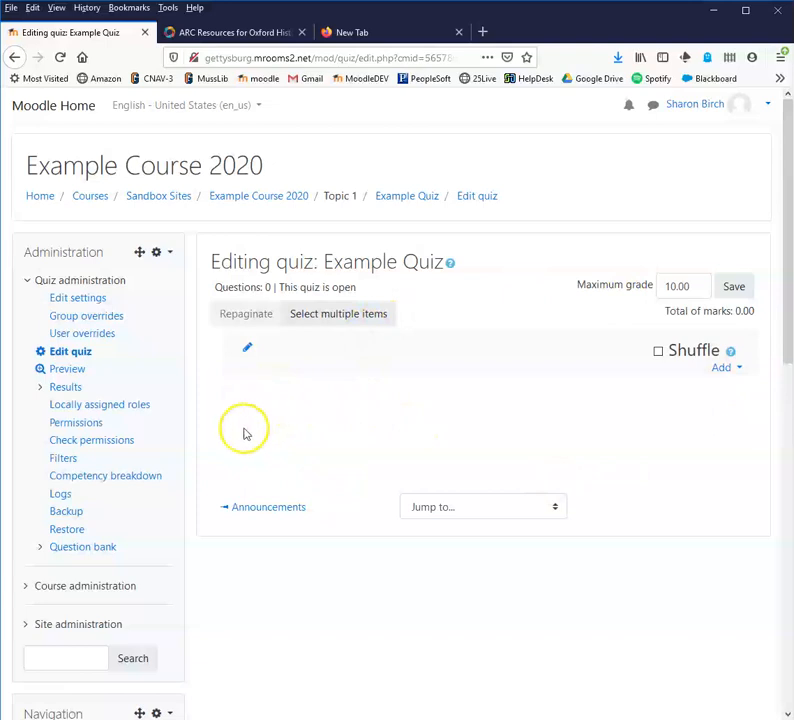
click(740, 369)
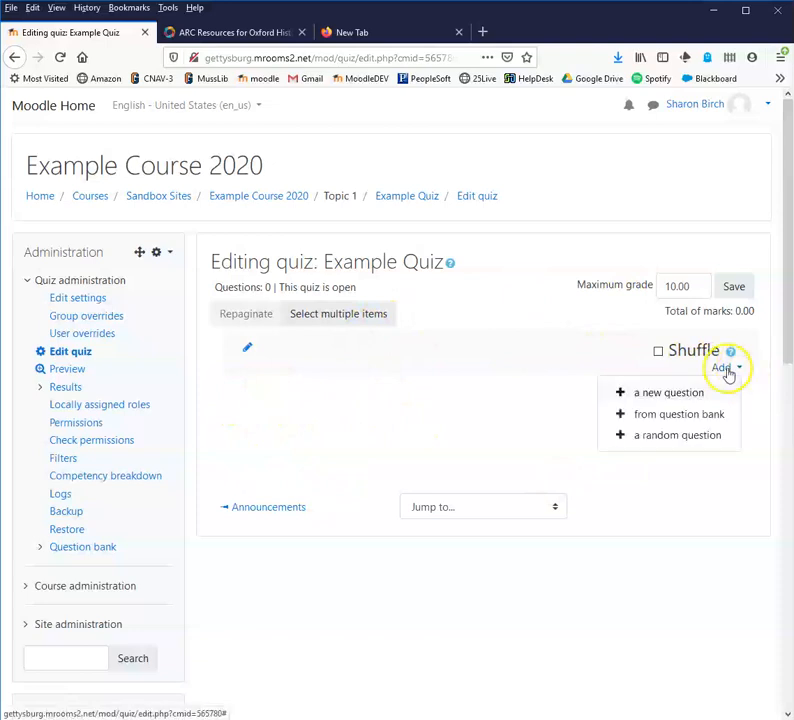
click(672, 438)
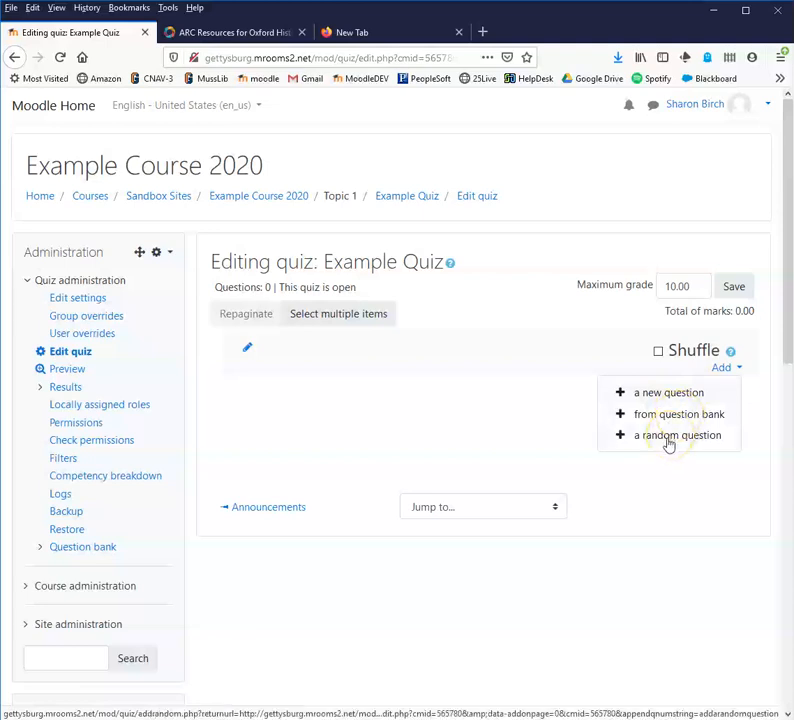
click(625, 420)
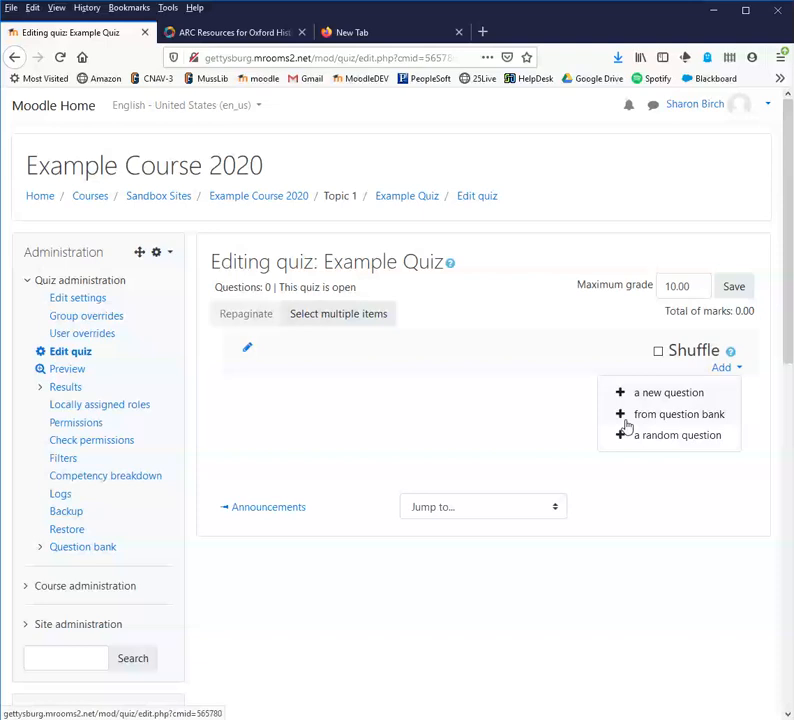
click(659, 437)
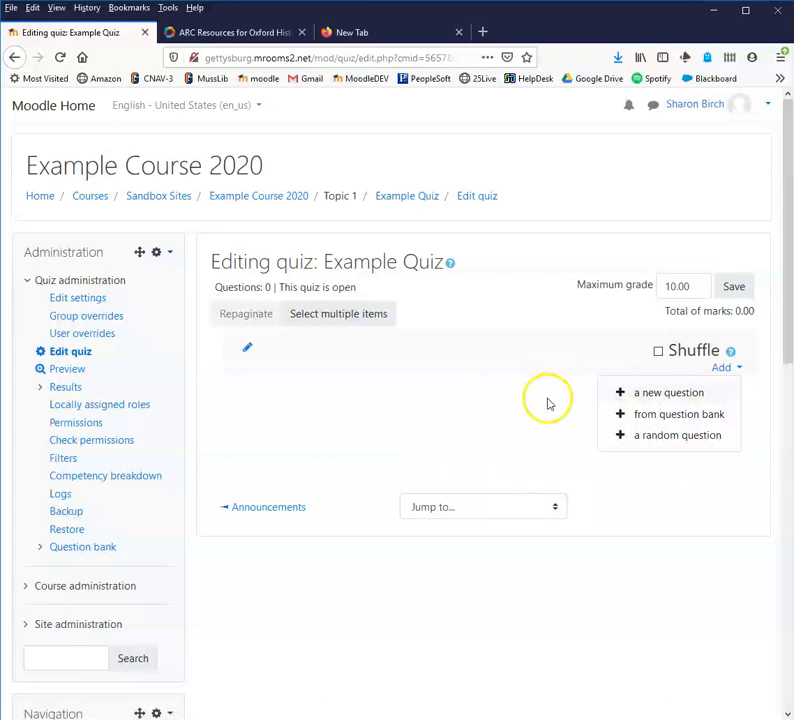
click(665, 397)
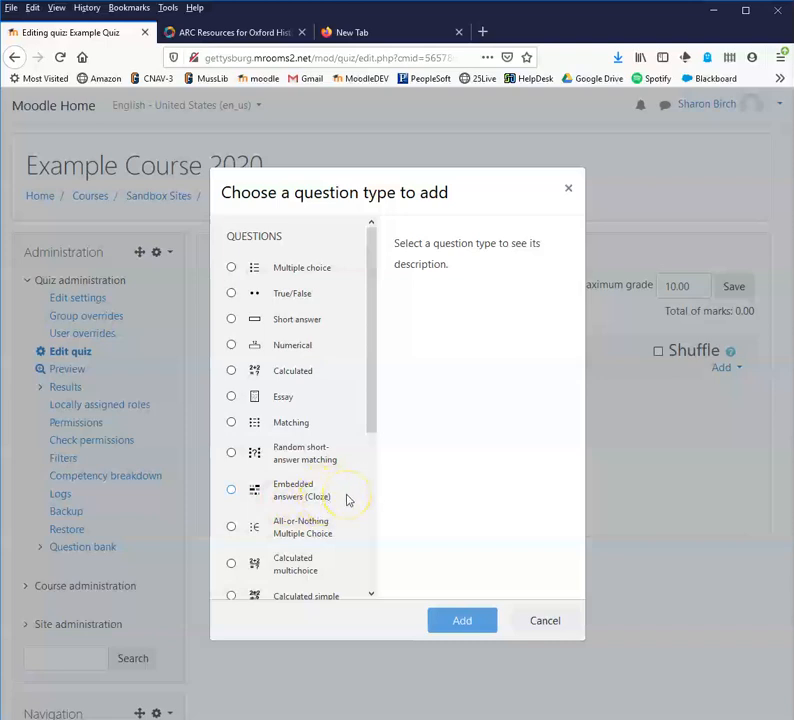
Step: Look through the available question types and add a Multiple choice question
scroll(348, 500, down, 3)
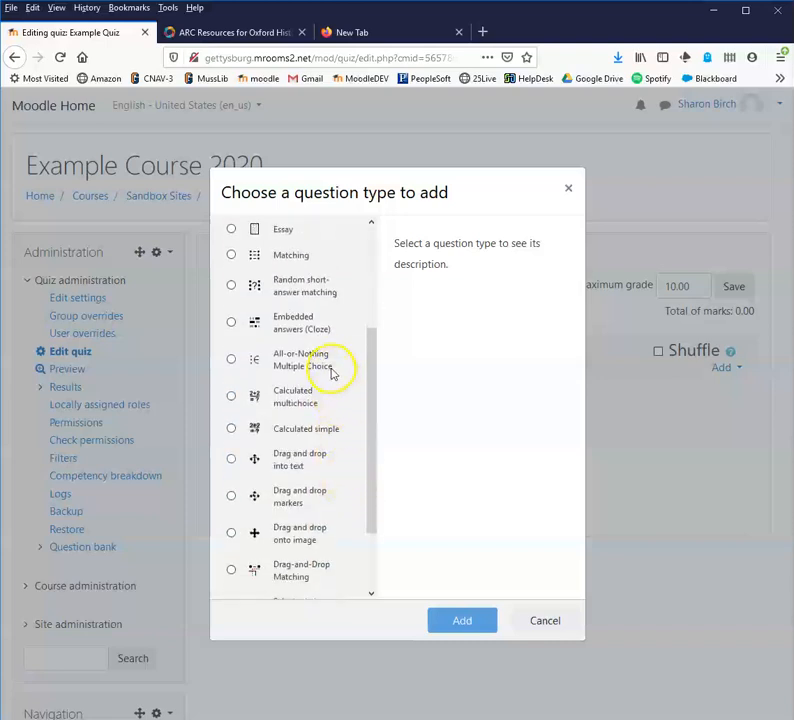
scroll(336, 380, up, 3)
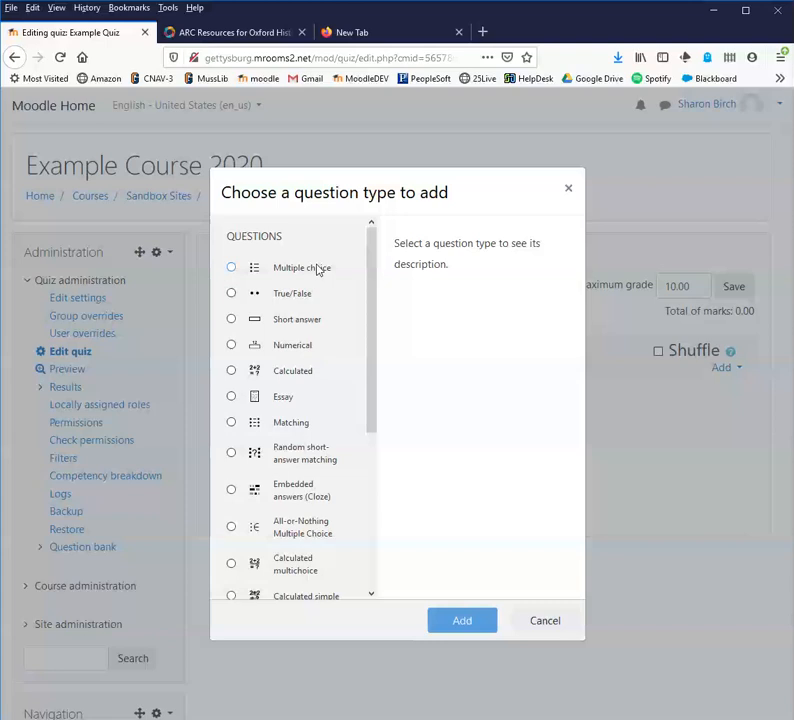
scroll(352, 445, down, 1)
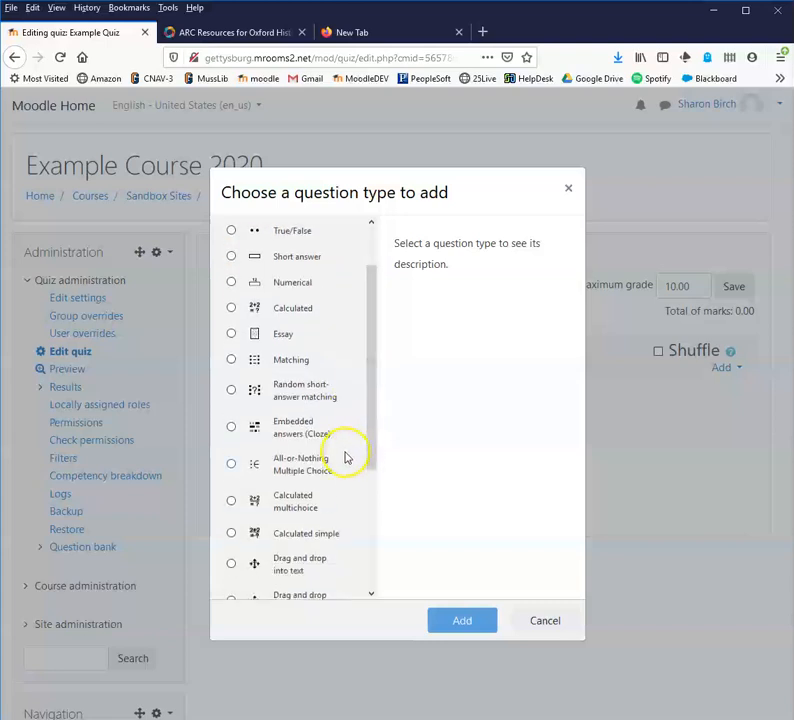
scroll(347, 458, down, 2)
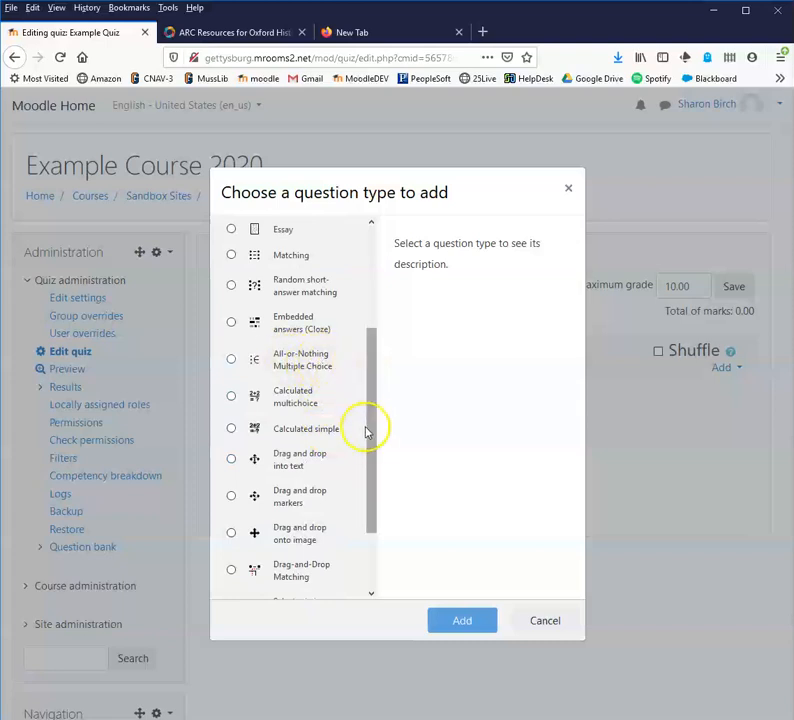
scroll(365, 430, down, 2)
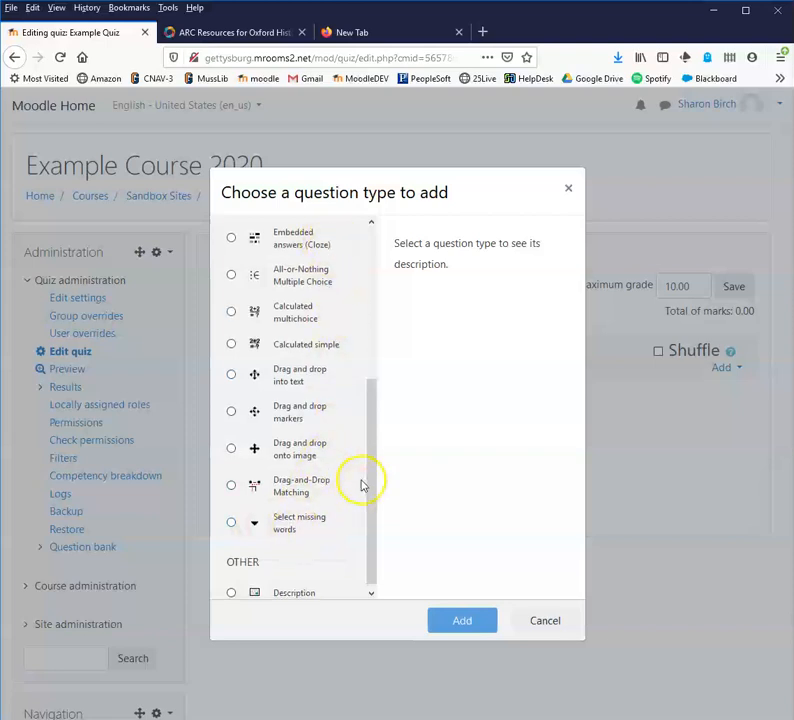
scroll(330, 530, down, 1)
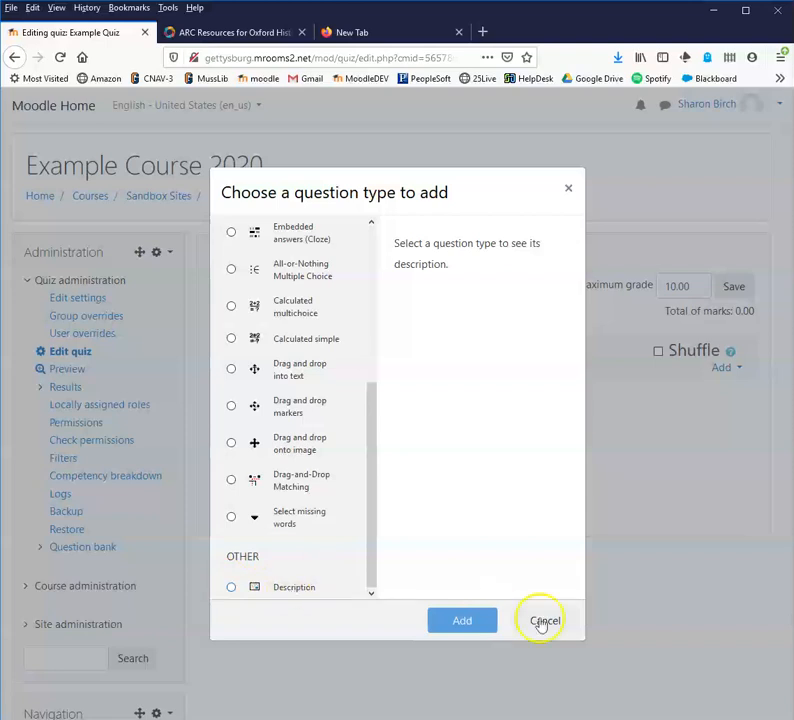
drag(367, 491, 376, 269)
click(231, 267)
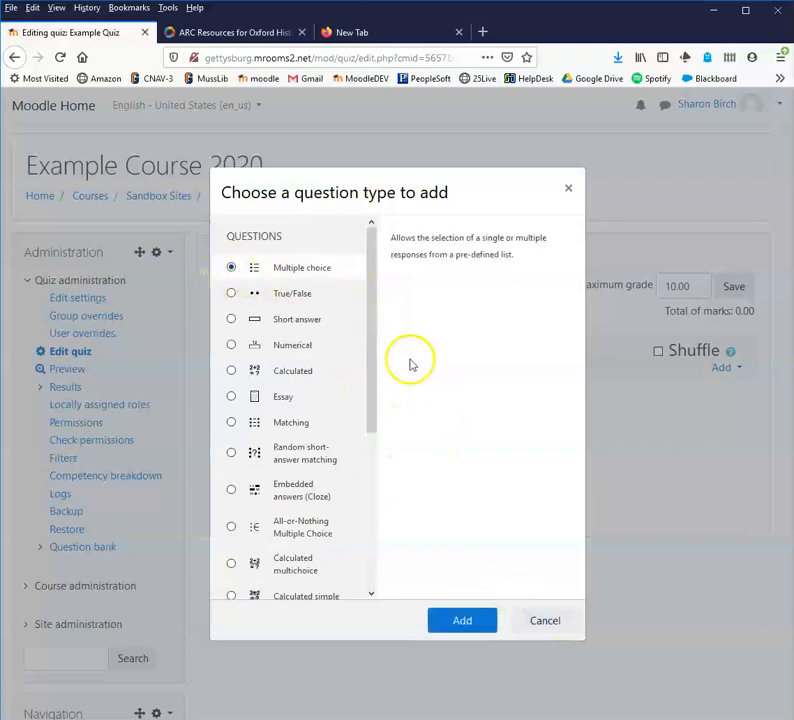
click(464, 619)
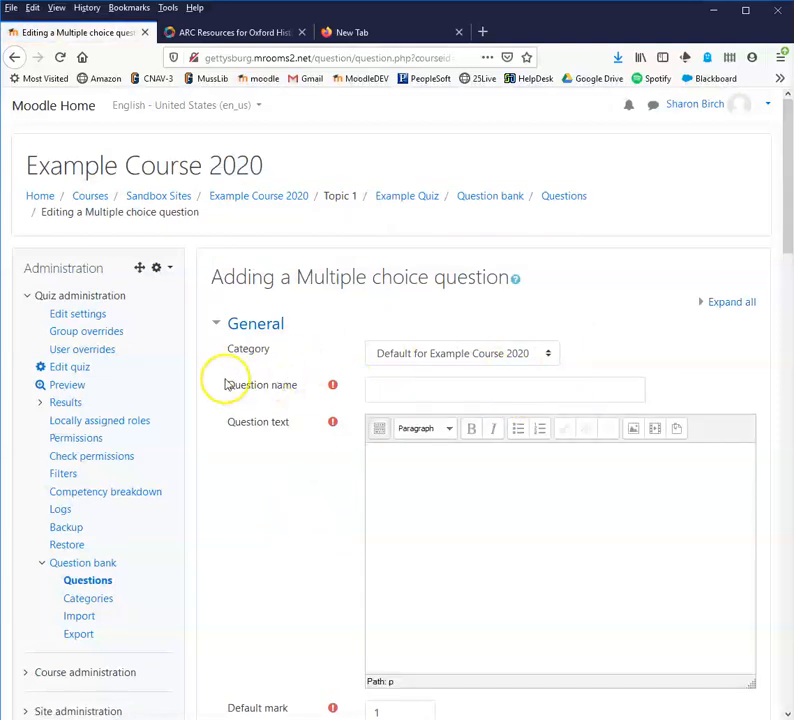
Step: Name the multiple choice question "ch1q1"
click(409, 387)
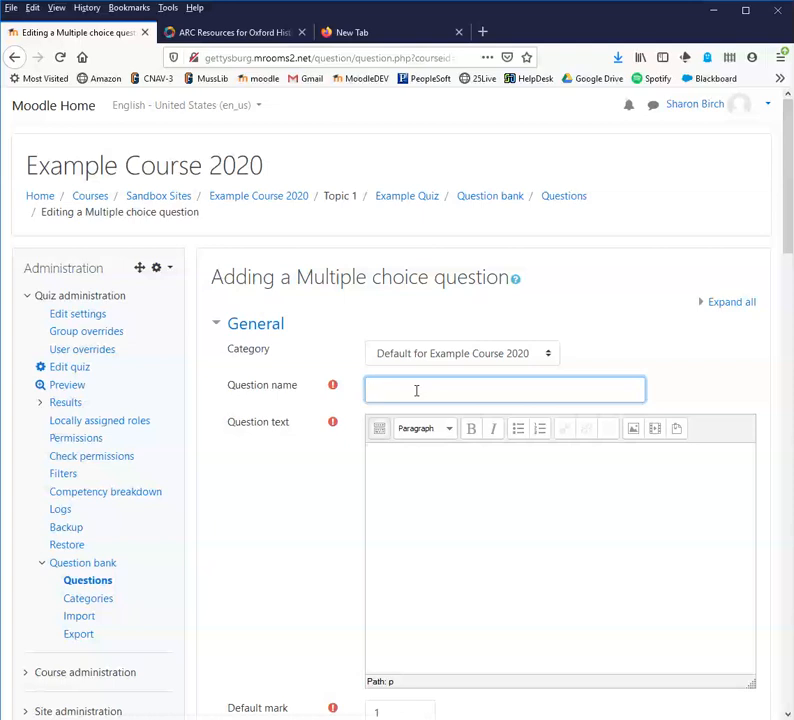
text(q1q1)
click(413, 473)
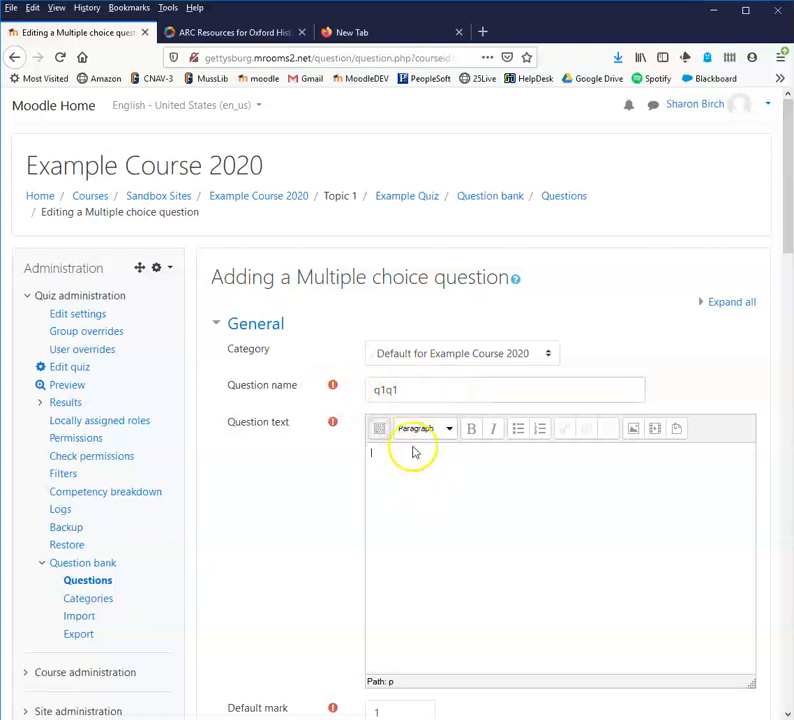
click(381, 390)
key(BackSpace)
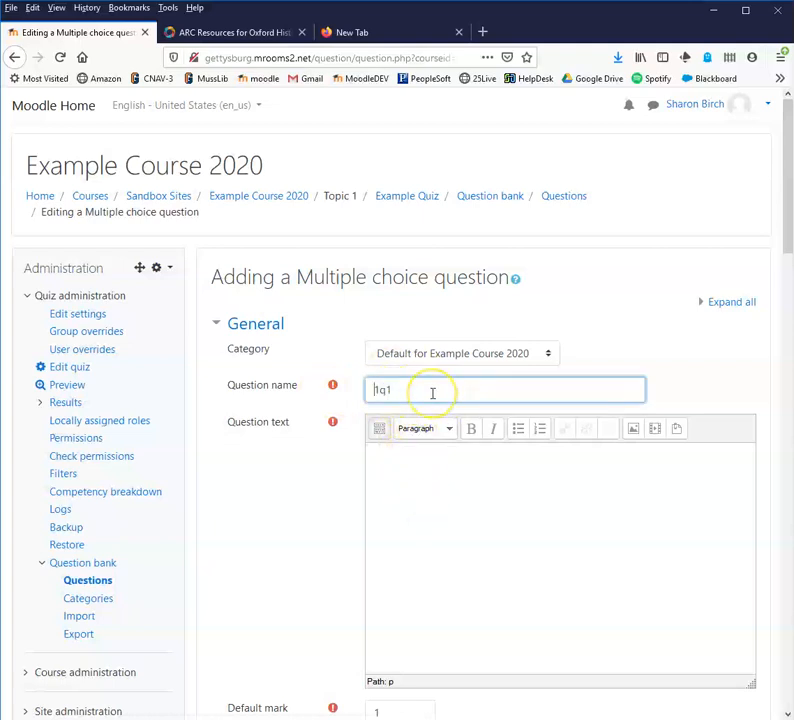
text(ch)
click(416, 383)
Step: Enter "What color are apples?" as the question text
click(425, 466)
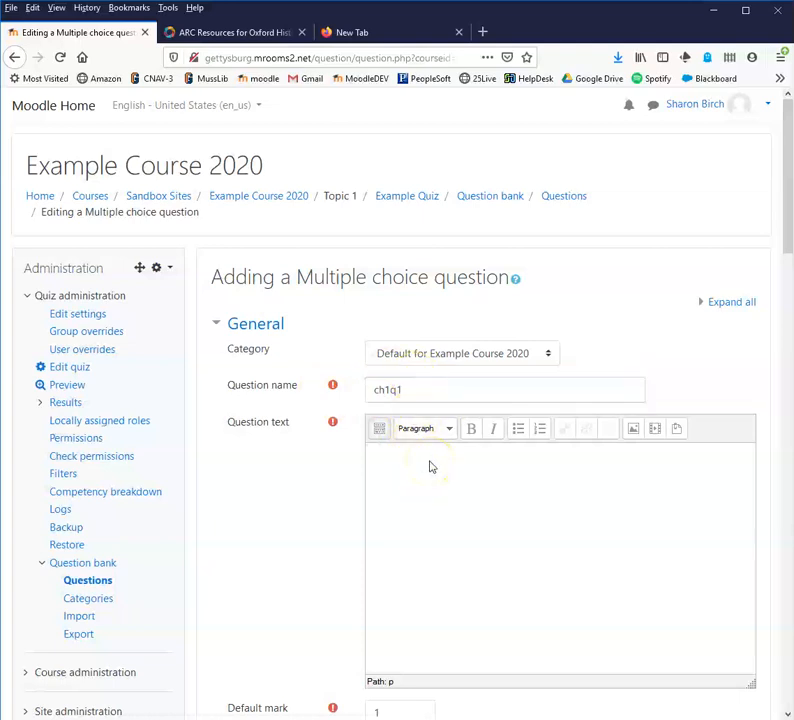
text(What color are apples?)
click(434, 468)
Step: Expand the question text editor to its full set of formatting tools and widen the browser window to fit them
click(379, 430)
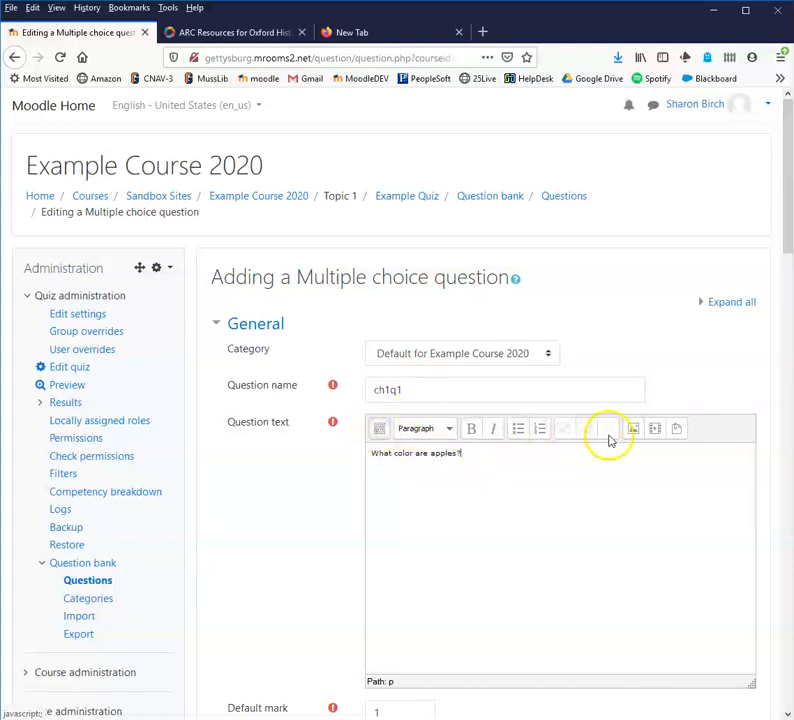
click(379, 429)
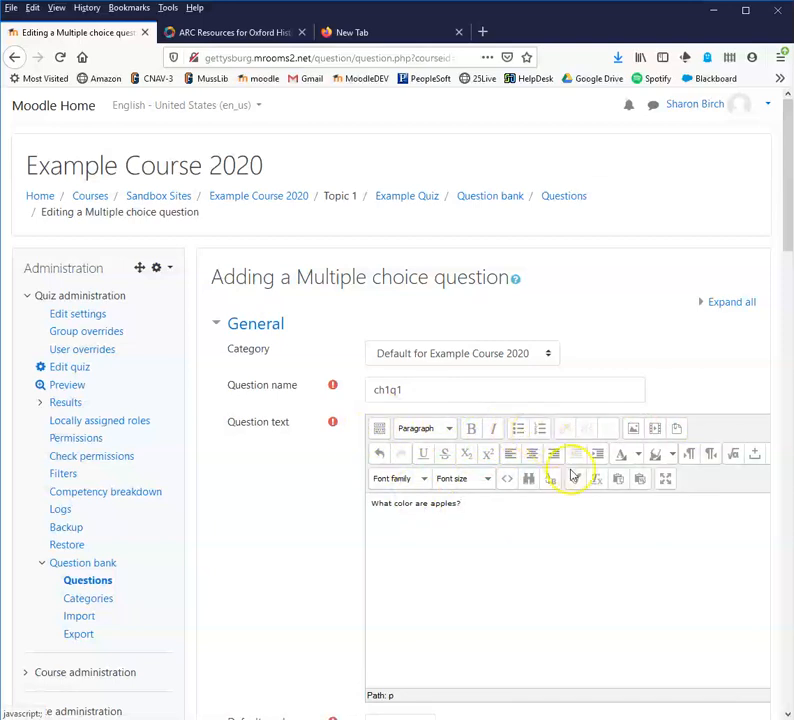
double_click(470, 502)
click(471, 502)
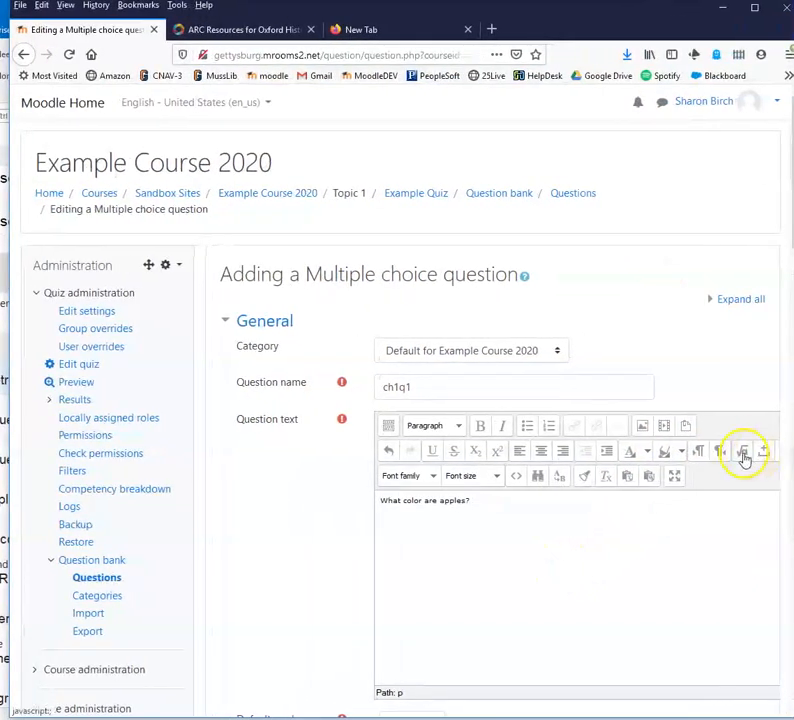
drag(790, 452, 793, 452)
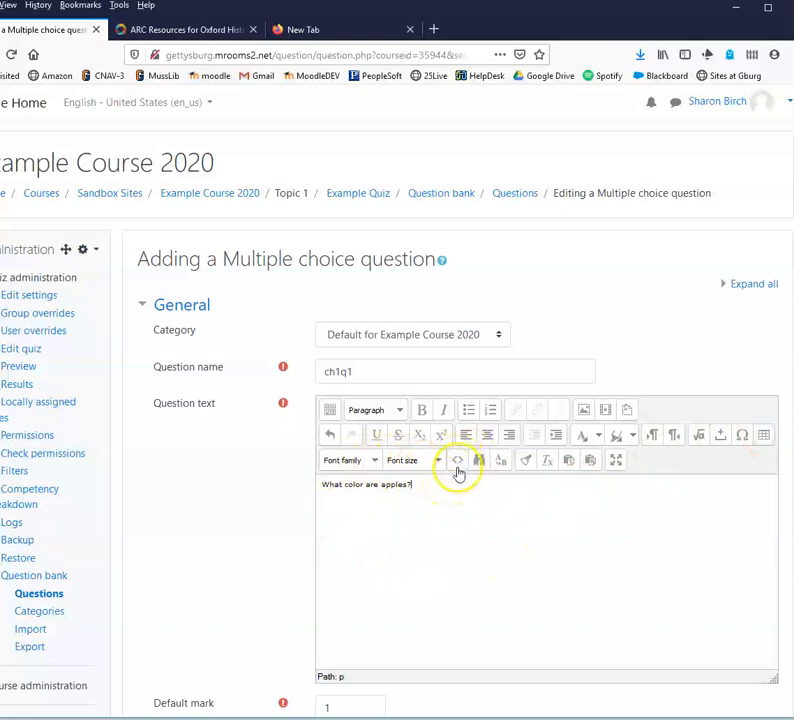
Step: Make the word "apples?" bold in the question text
click(412, 485)
drag(412, 485, 379, 483)
click(421, 409)
Step: View the HTML source of the question text and close it without making changes
click(458, 462)
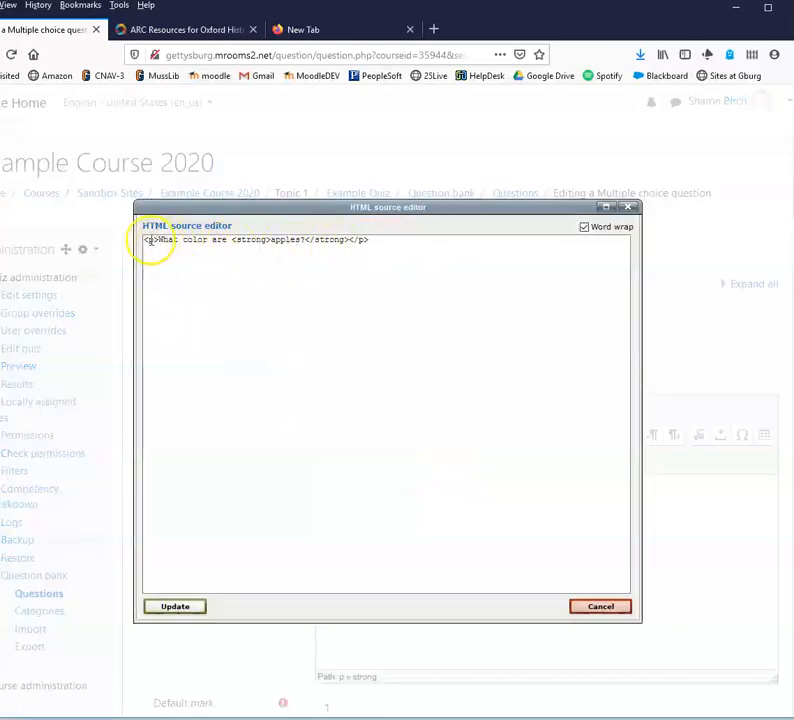
click(627, 209)
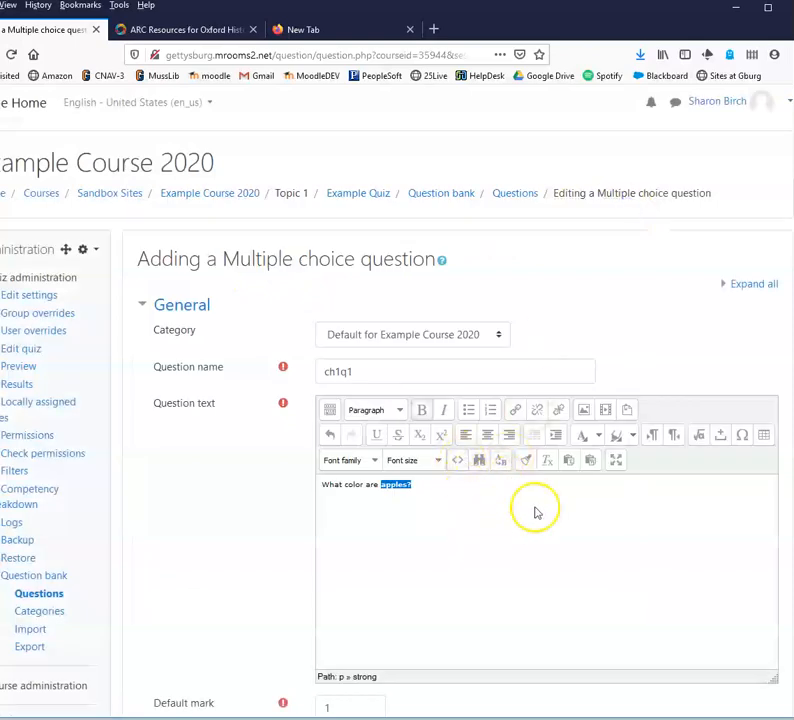
click(481, 461)
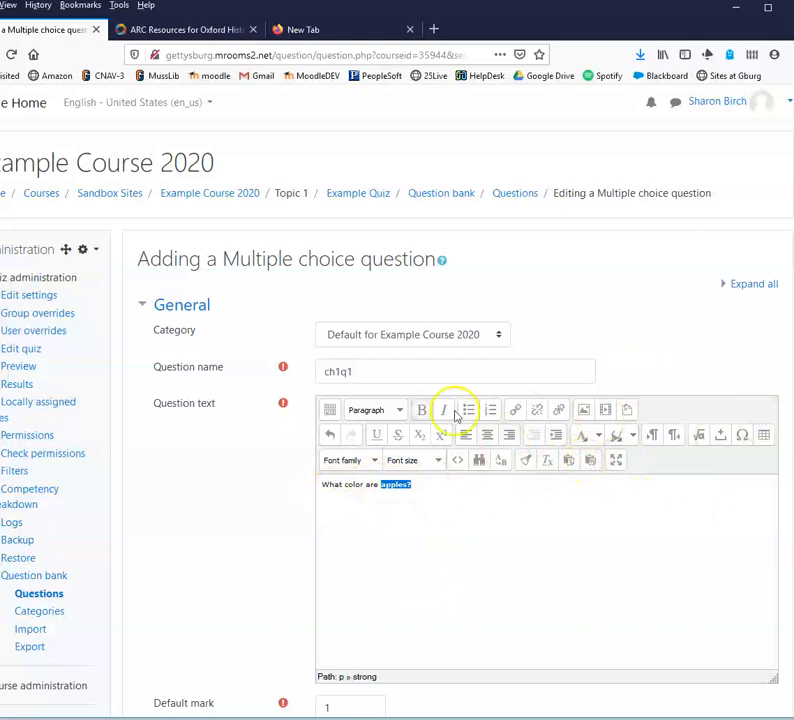
Step: Enter "blue" as Choice 1 and write its feedback as "There is no recorded exaplme of a blue apple."
scroll(393, 565, down, 2)
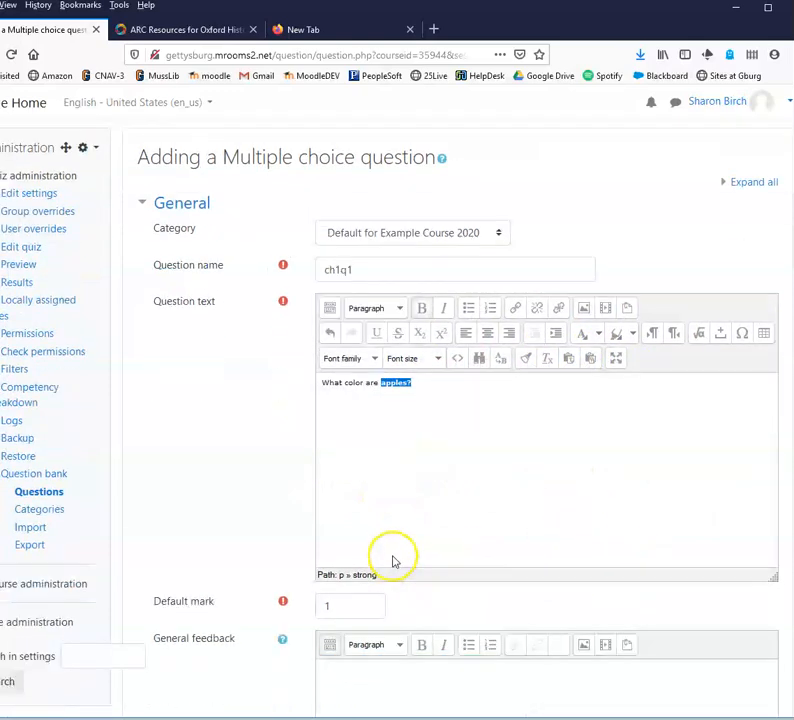
scroll(393, 562, down, 5)
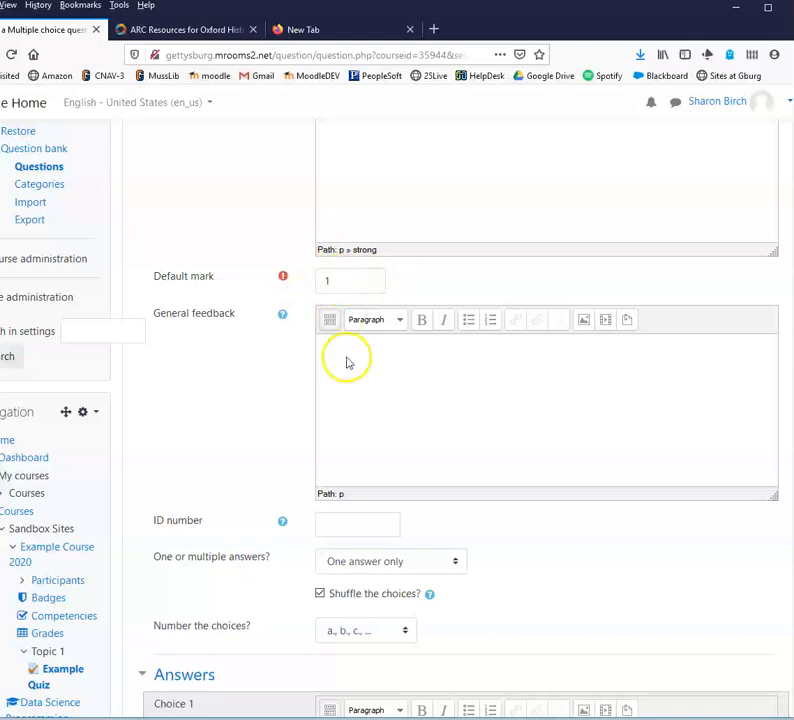
scroll(347, 363, down, 1)
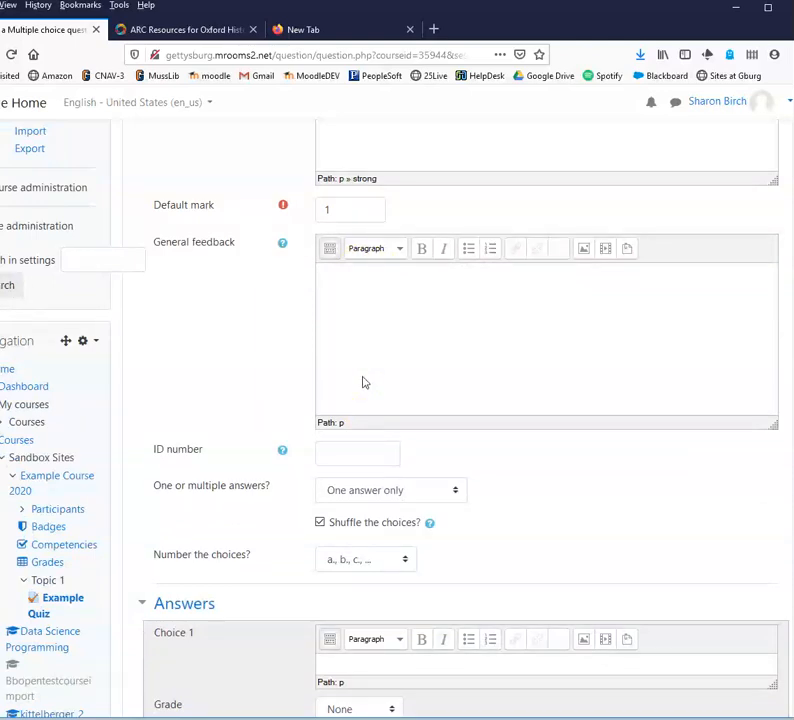
click(333, 272)
scroll(375, 330, down, 3)
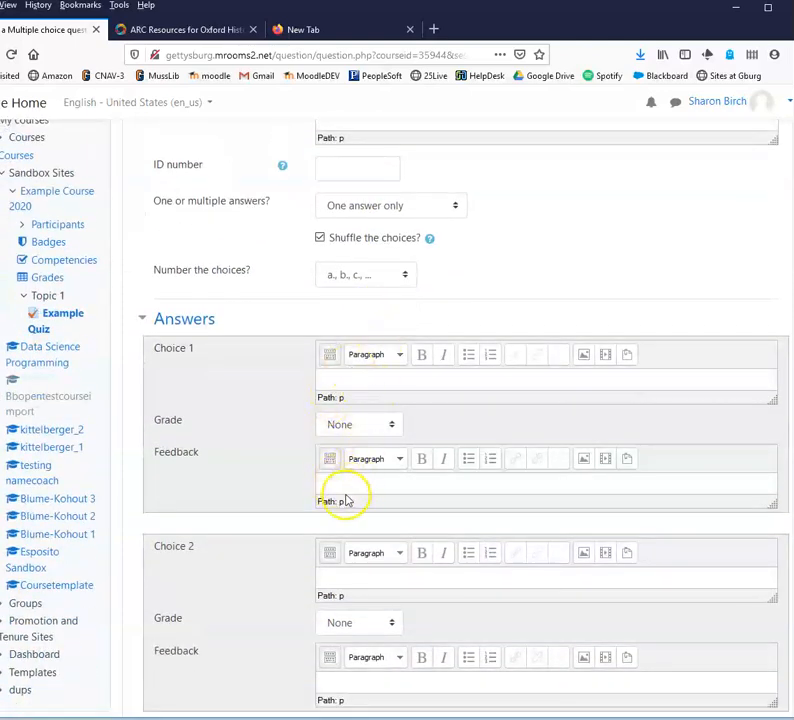
click(352, 378)
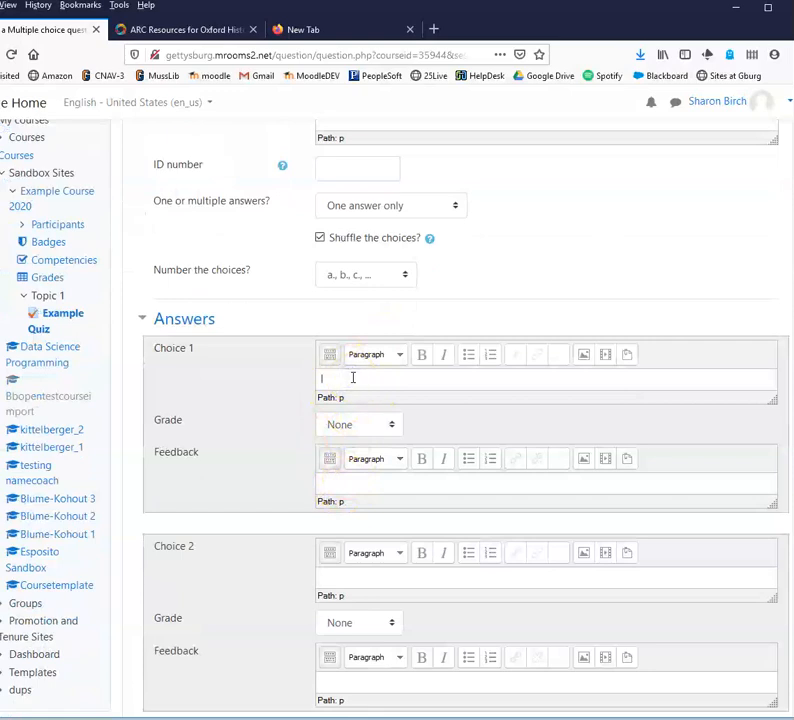
click(376, 478)
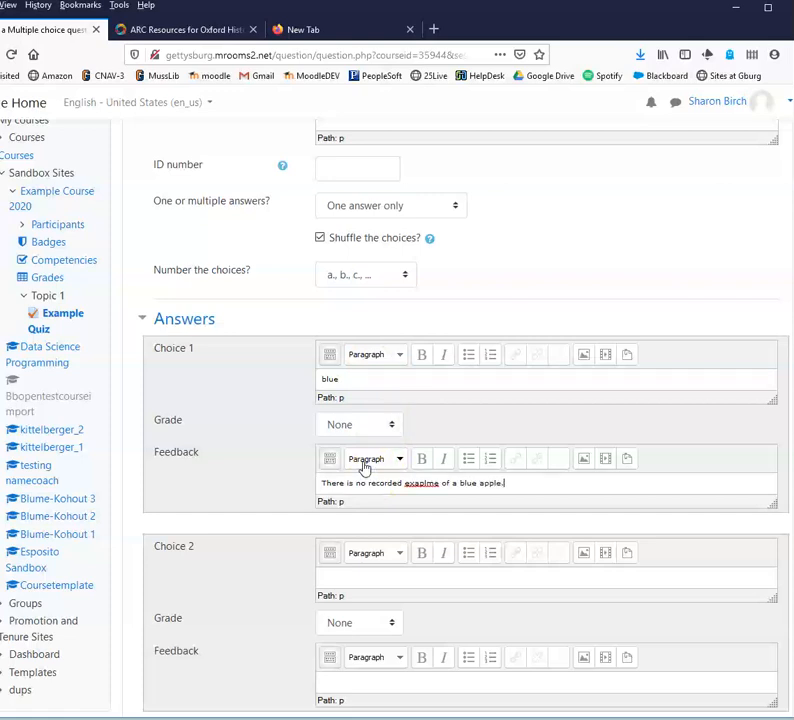
Step: Show the full formatting tools for the Choice 1 feedback and correct the misspelled "exaplme" to "example"
click(443, 475)
right_click(425, 483)
click(415, 483)
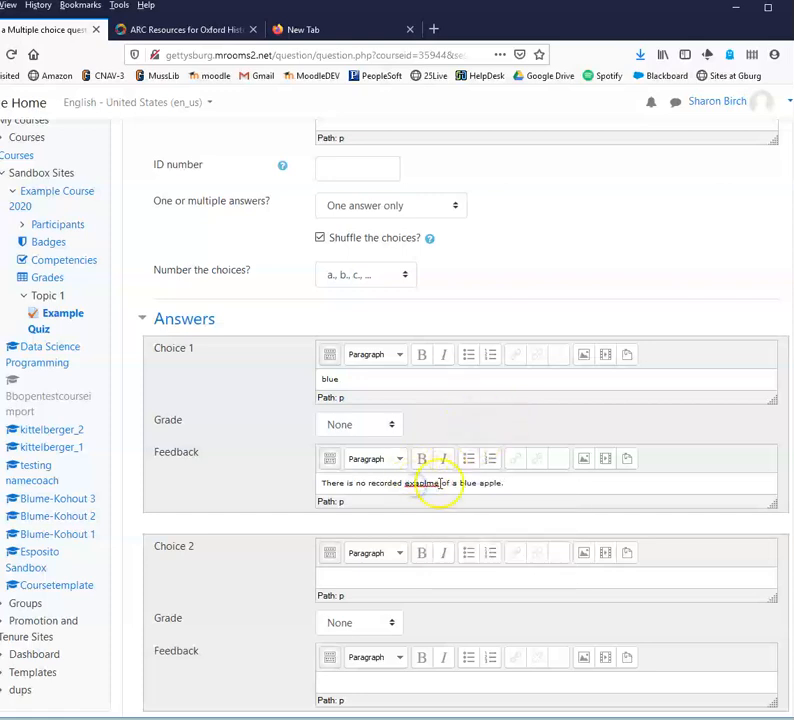
click(329, 462)
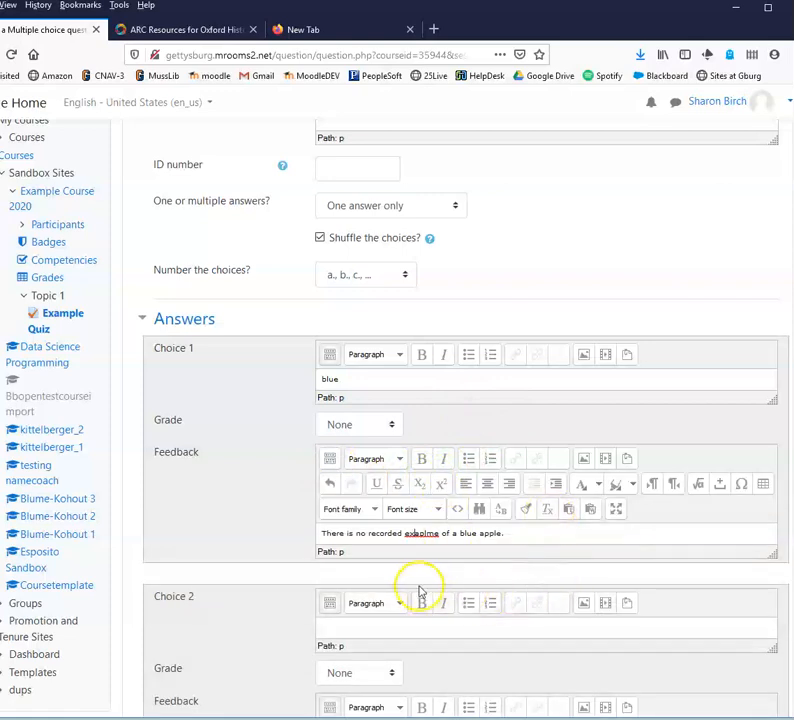
click(440, 541)
key(BackSpace)
key(BackSpace)
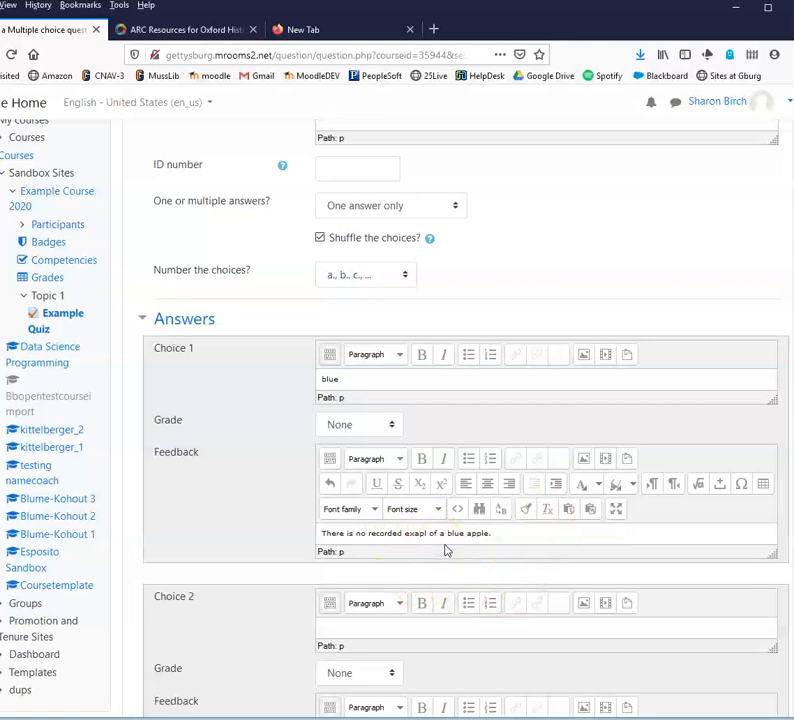
click(524, 535)
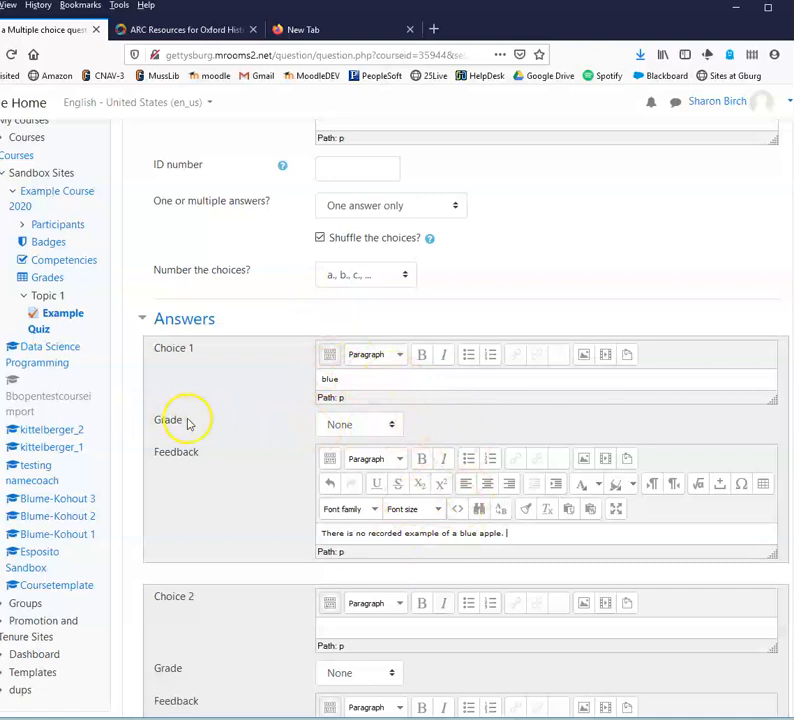
Step: Enter "green" as Choice 2 with the feedback "fgsdfgsfdg" and a grade of 100%
scroll(305, 255, up, 2)
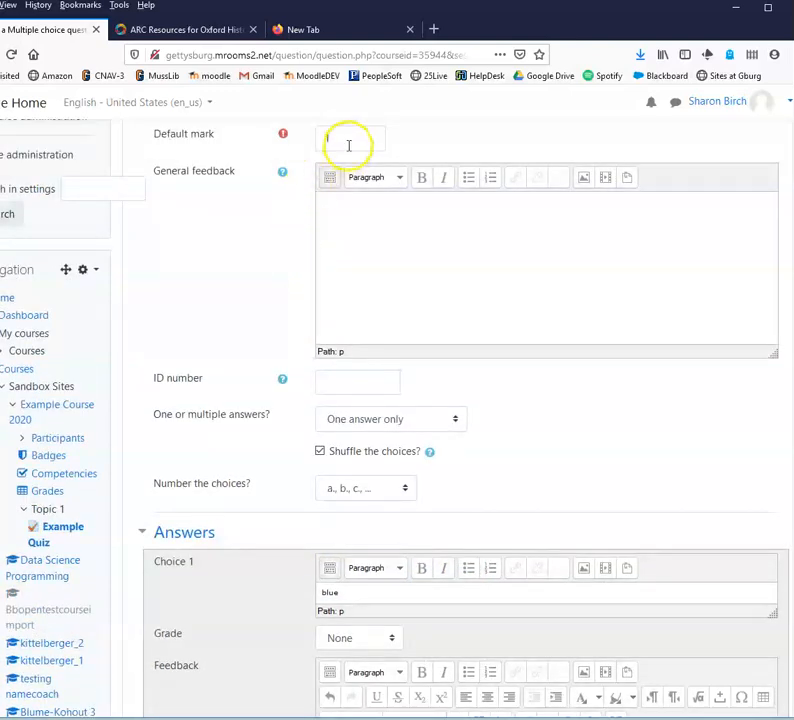
scroll(270, 461, down, 2)
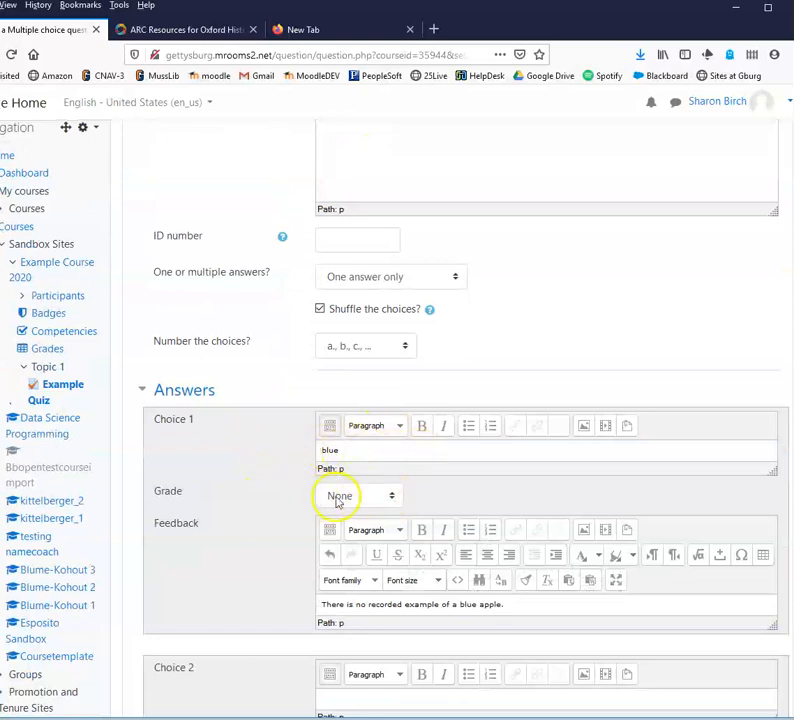
scroll(349, 505, down, 3)
click(349, 486)
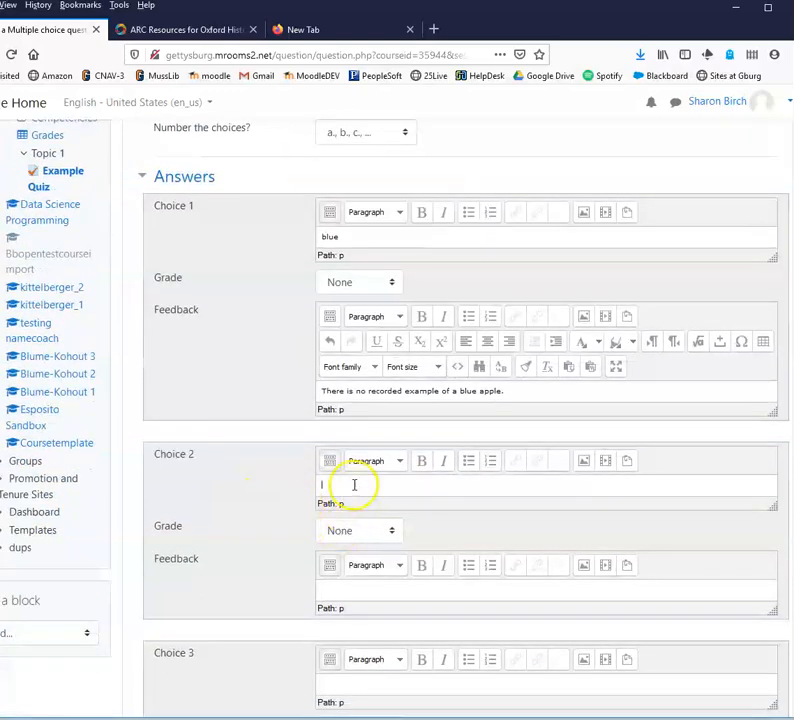
text(green)
click(376, 590)
text(fgsdfgsfdg)
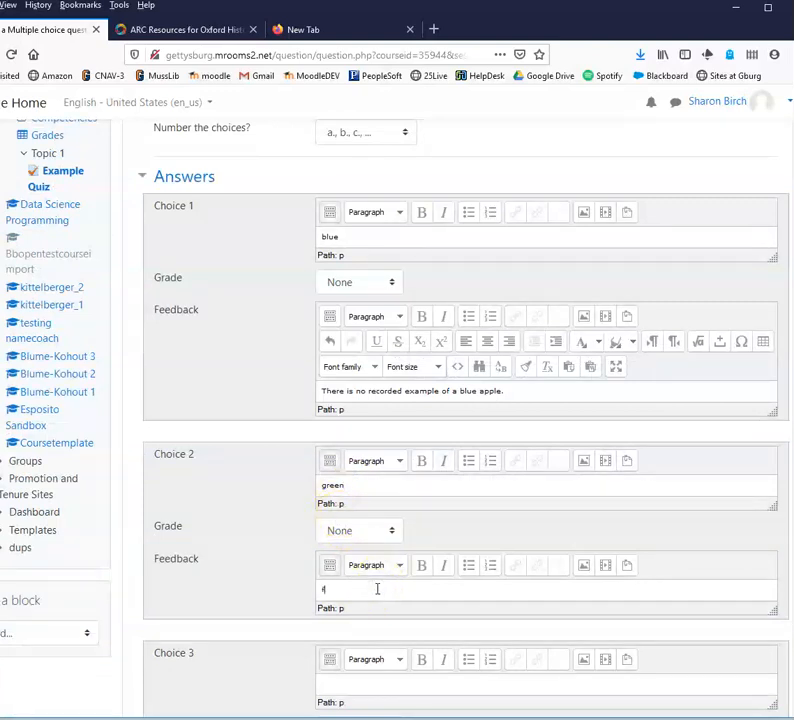
click(392, 530)
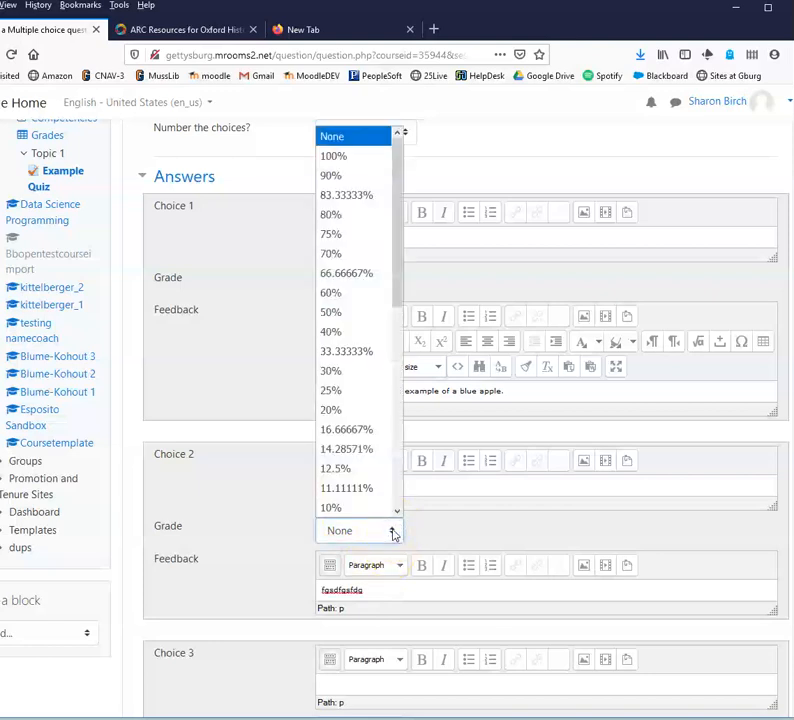
click(354, 157)
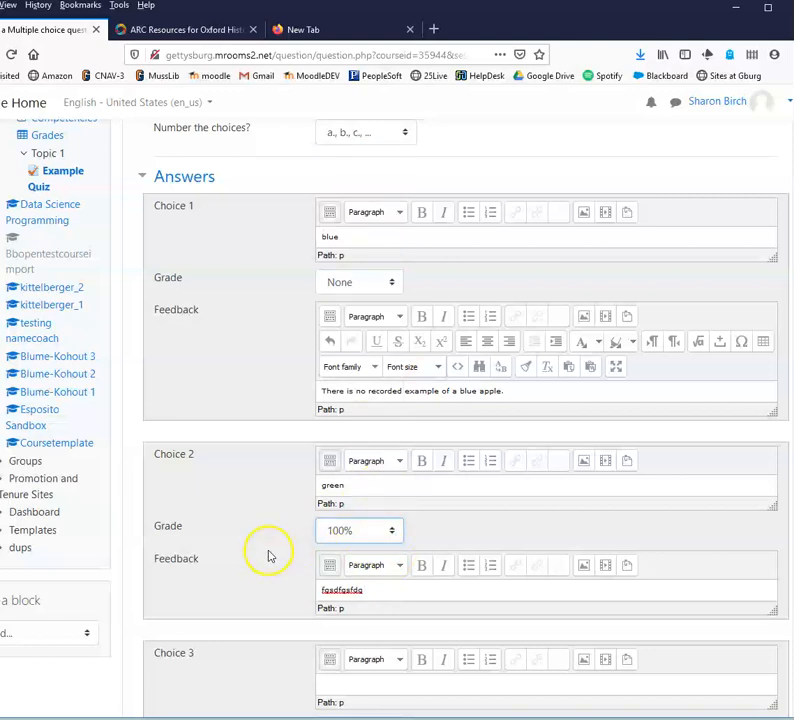
Step: Enter "red" as Choice 3 with a grade of 100% and the feedback "fsadfsa df"
scroll(272, 554, down, 3)
click(363, 401)
text(red)
click(390, 445)
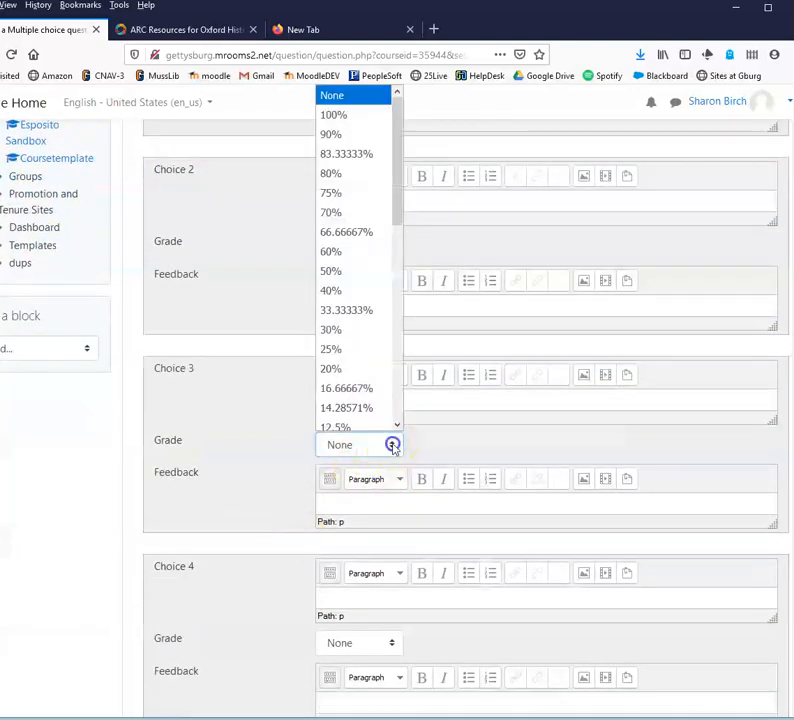
click(333, 114)
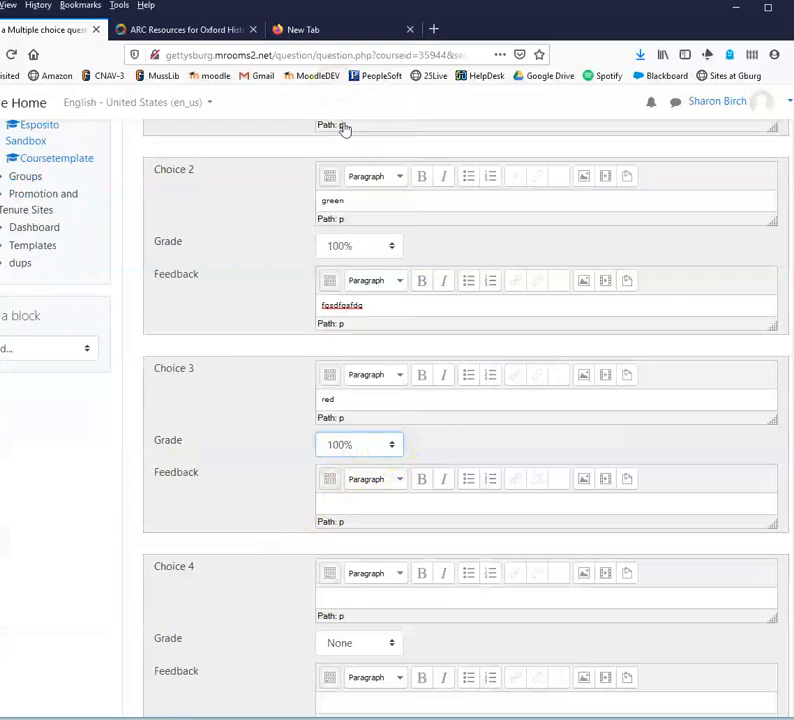
click(369, 505)
scroll(338, 465, down, 4)
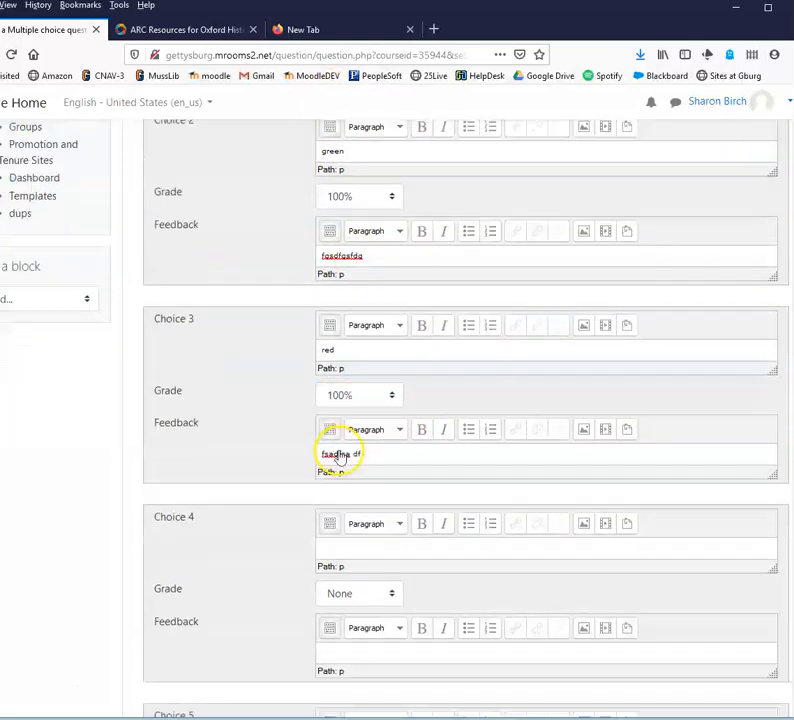
Step: Enter "dfasdfasdfasdfasdfadf" as the question's general feedback
scroll(210, 623, down, 5)
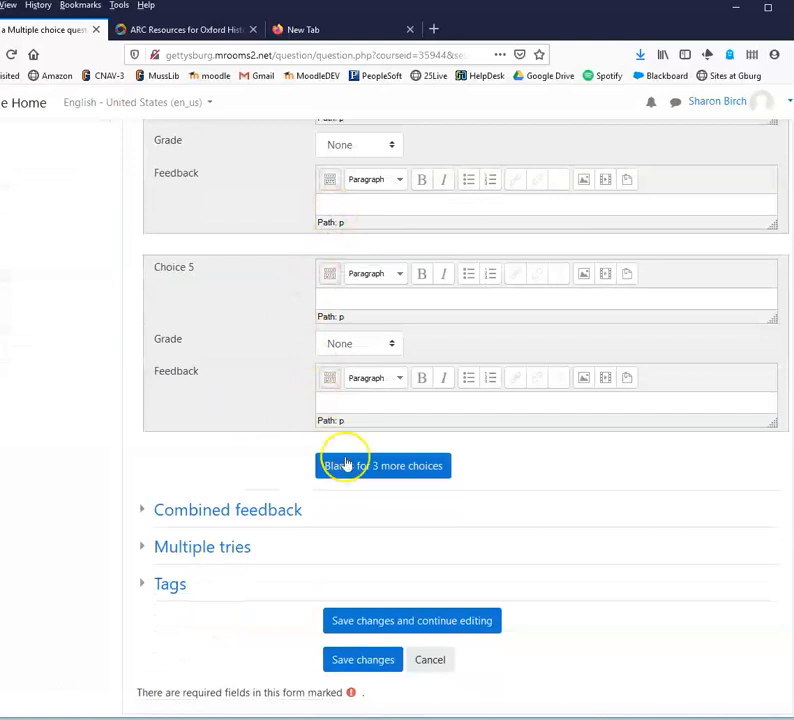
click(405, 466)
scroll(227, 470, up, 10)
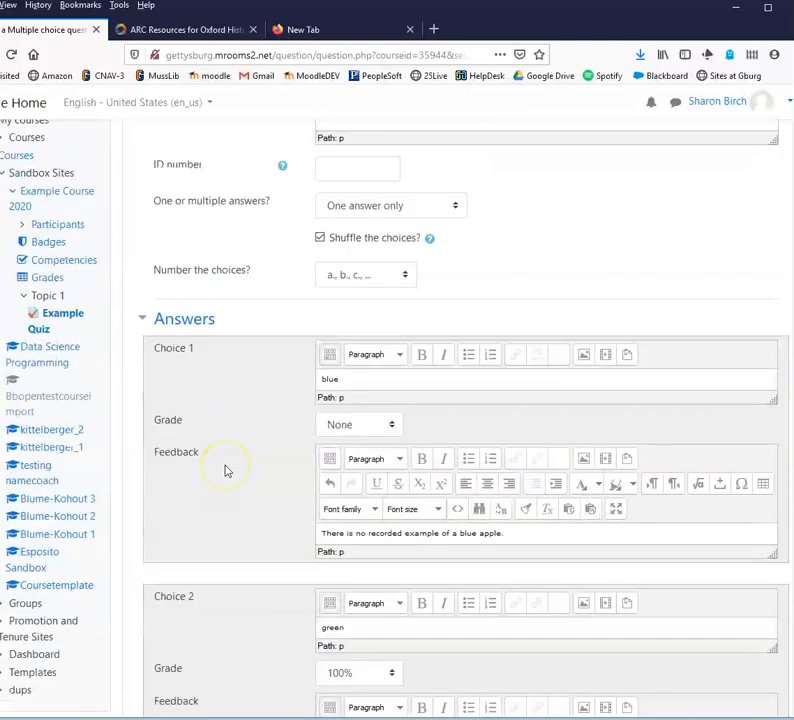
scroll(238, 408, up, 3)
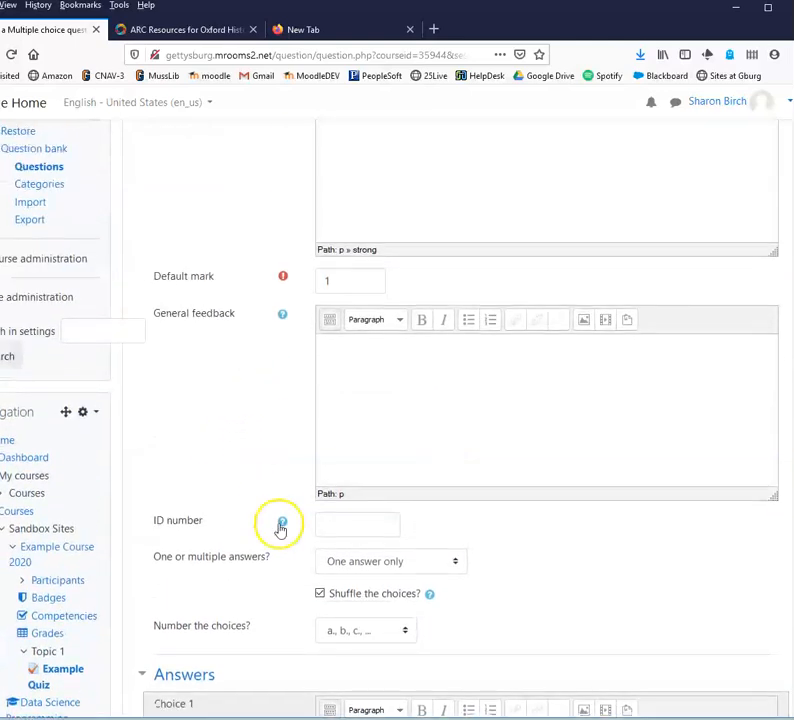
scroll(276, 528, down, 2)
click(361, 290)
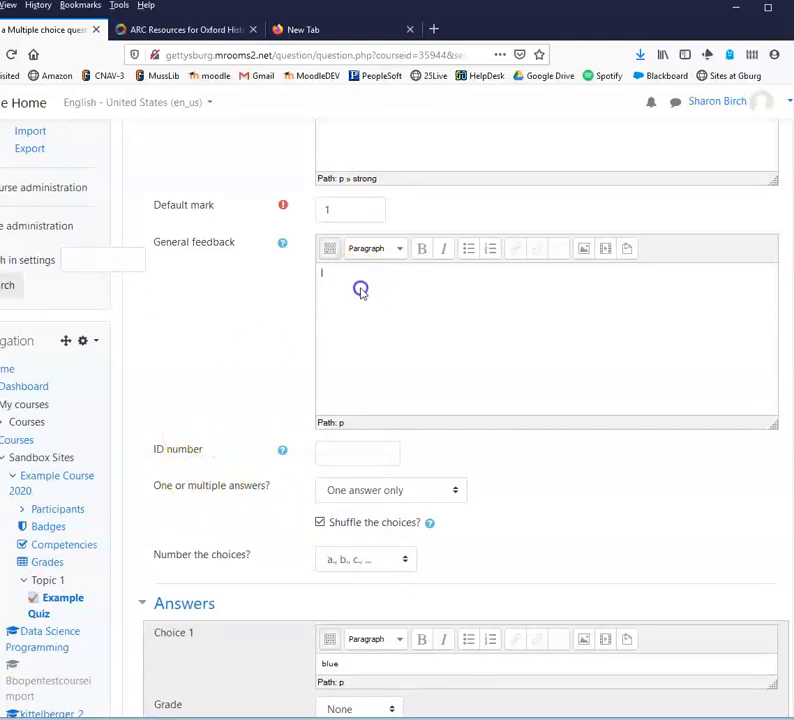
text(dfasdfasdfasdfasdfadf)
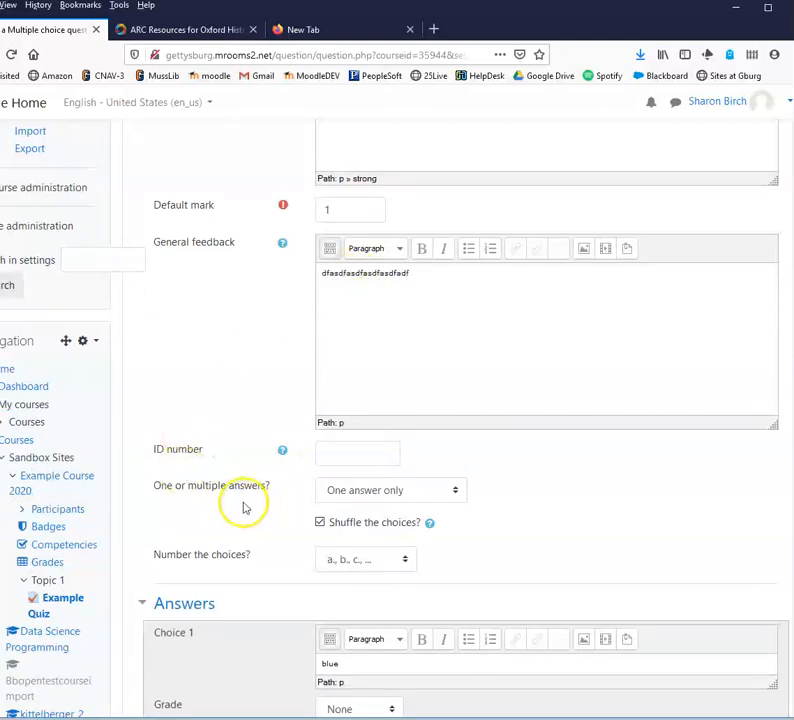
Step: Set the question to multiple answers allowed and number its choices as a., b., c., ..
click(455, 491)
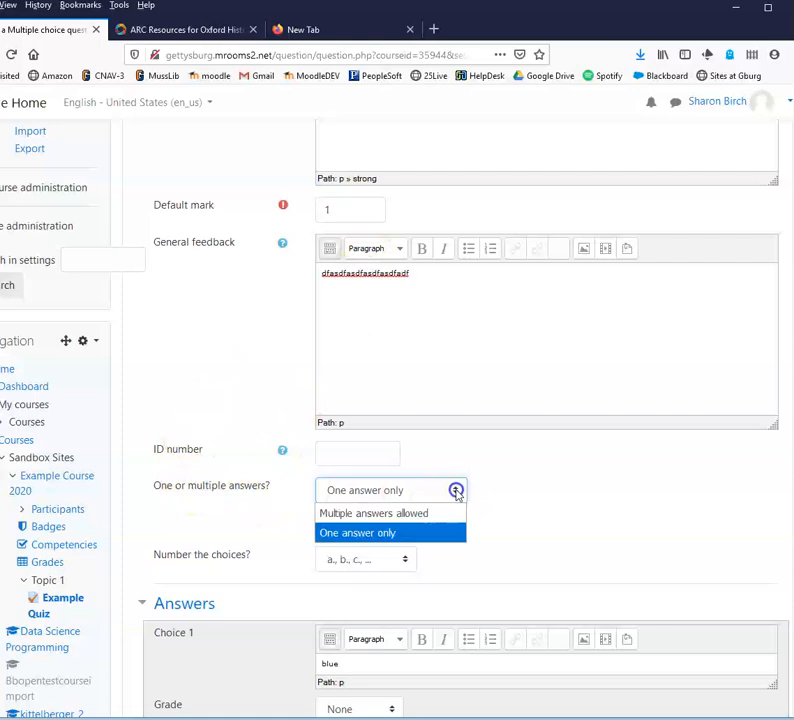
click(381, 514)
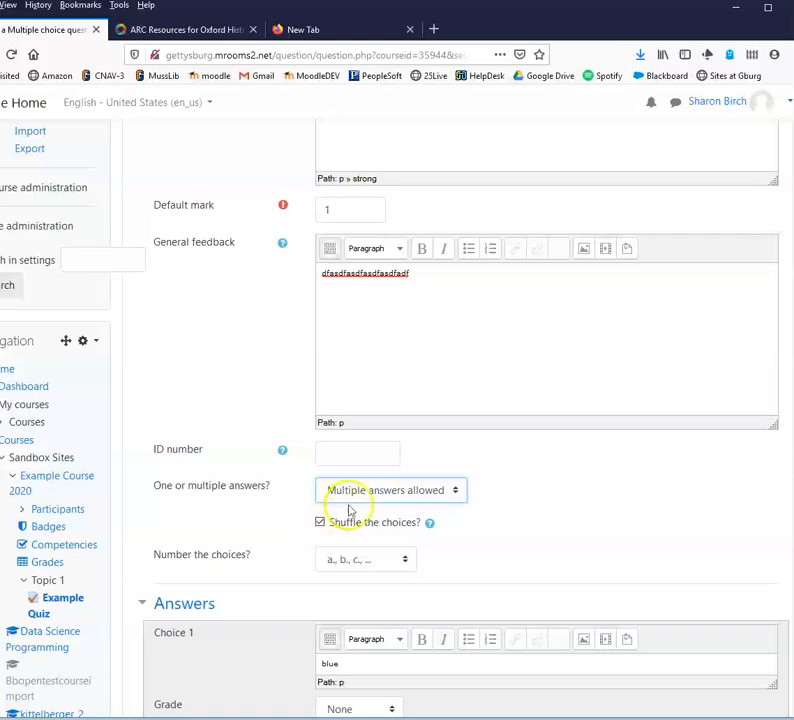
click(405, 560)
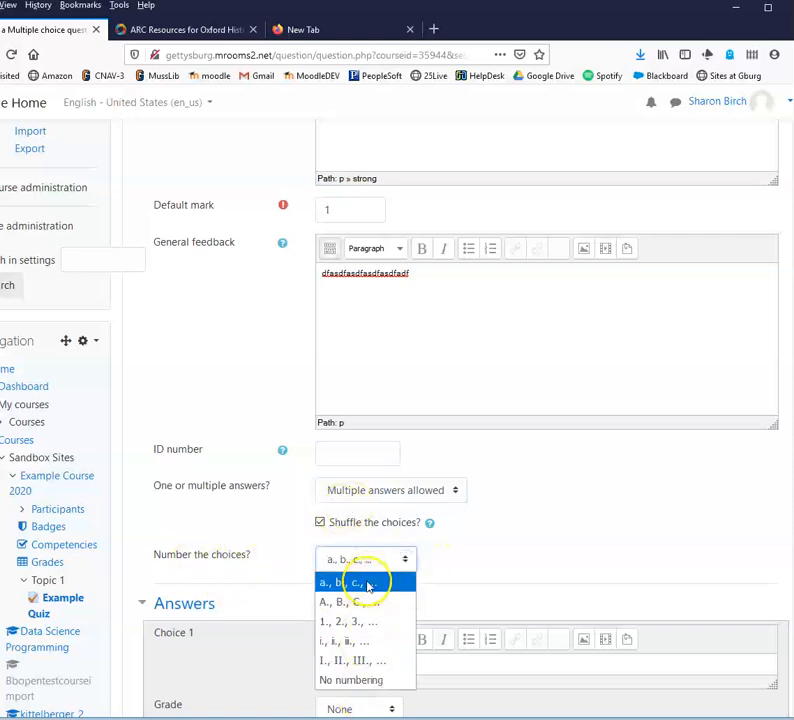
click(367, 582)
Step: Expand the combined feedback settings and review the default texts for correct, partially correct and incorrect responses
scroll(505, 555, down, 8)
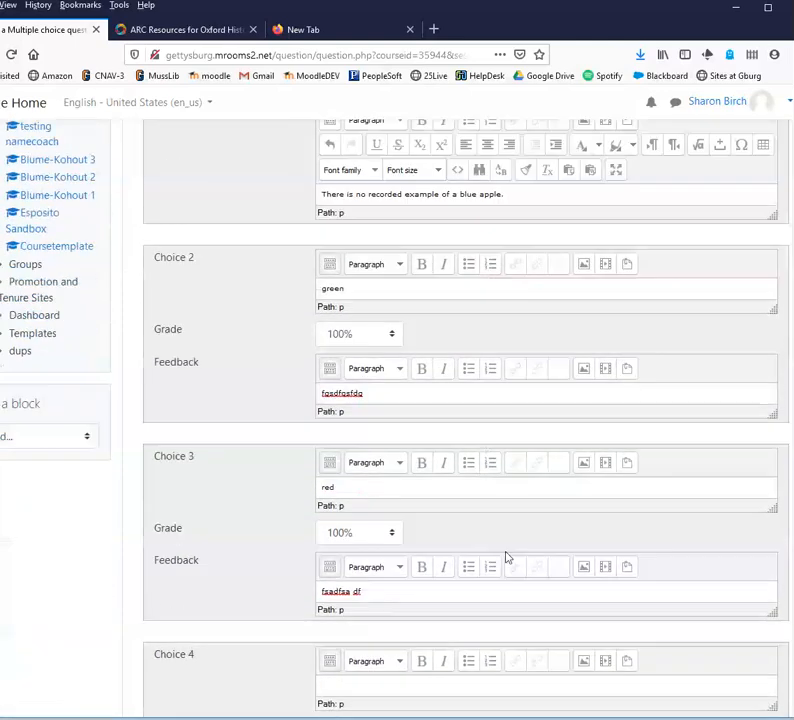
scroll(506, 557, down, 10)
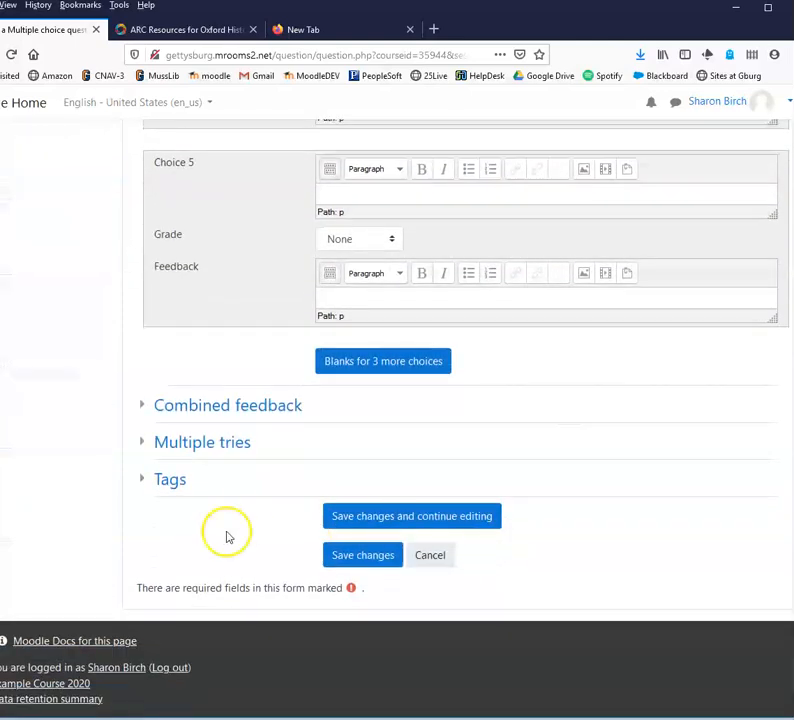
click(155, 412)
scroll(174, 505, down, 3)
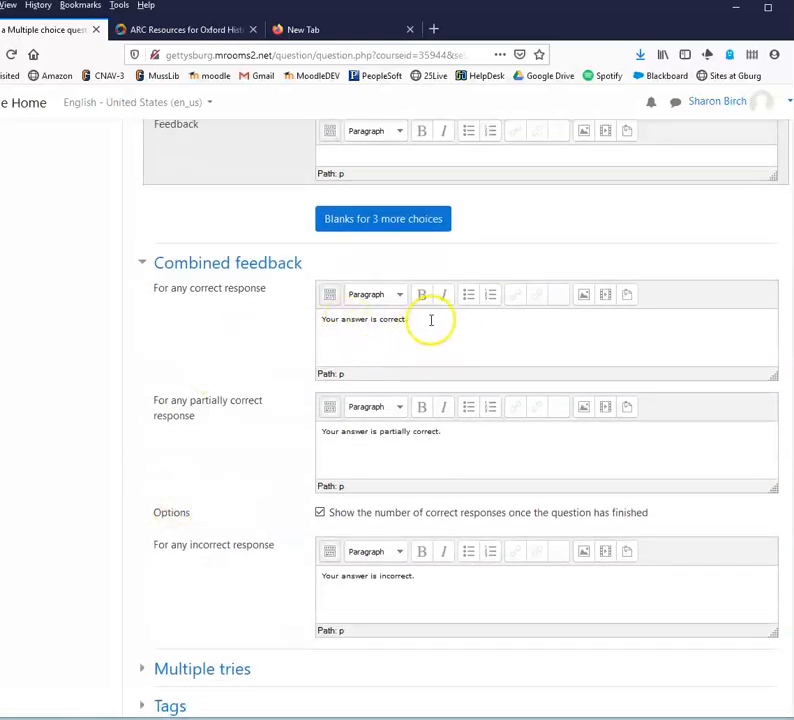
scroll(420, 344, up, 3)
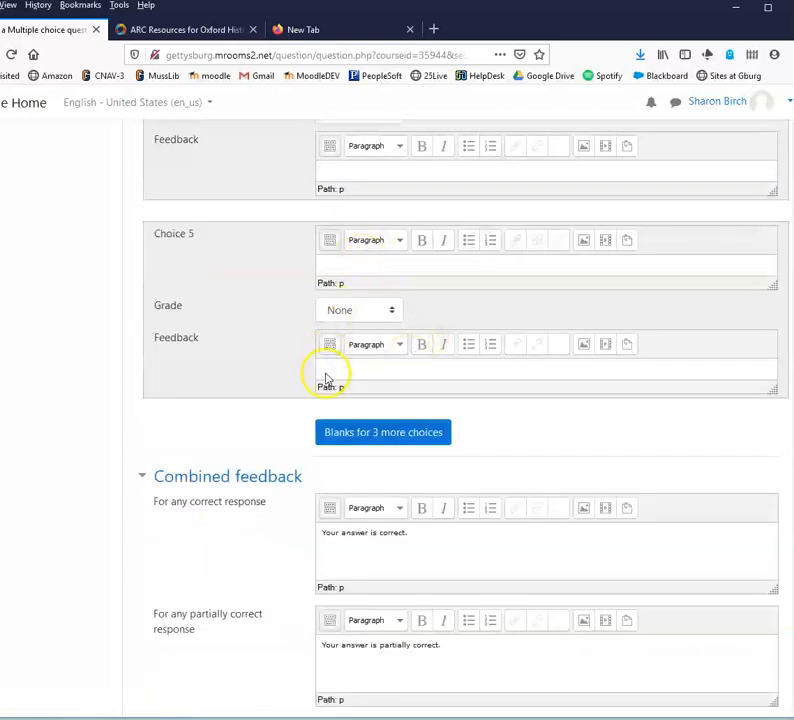
scroll(430, 415, down, 3)
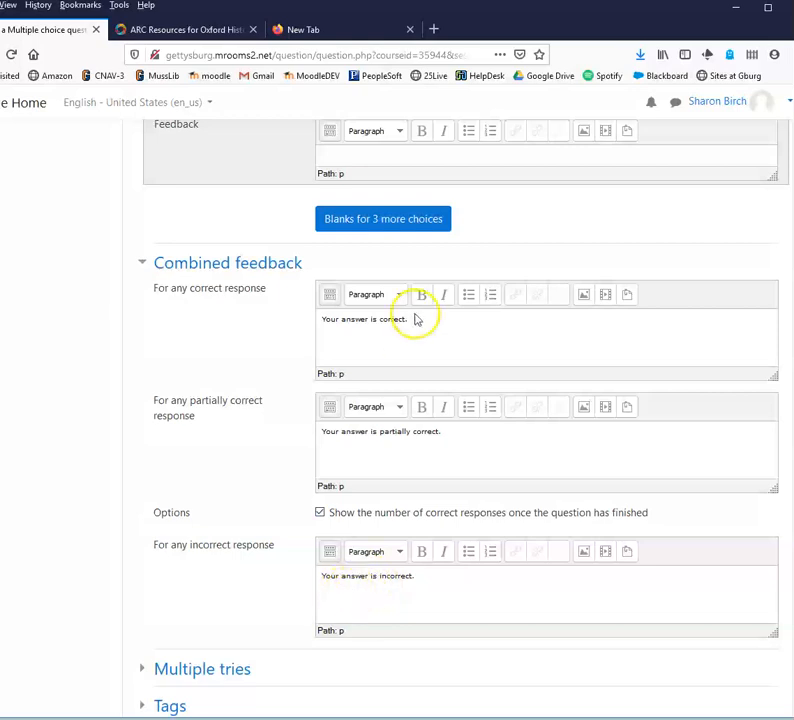
scroll(330, 512, down, 3)
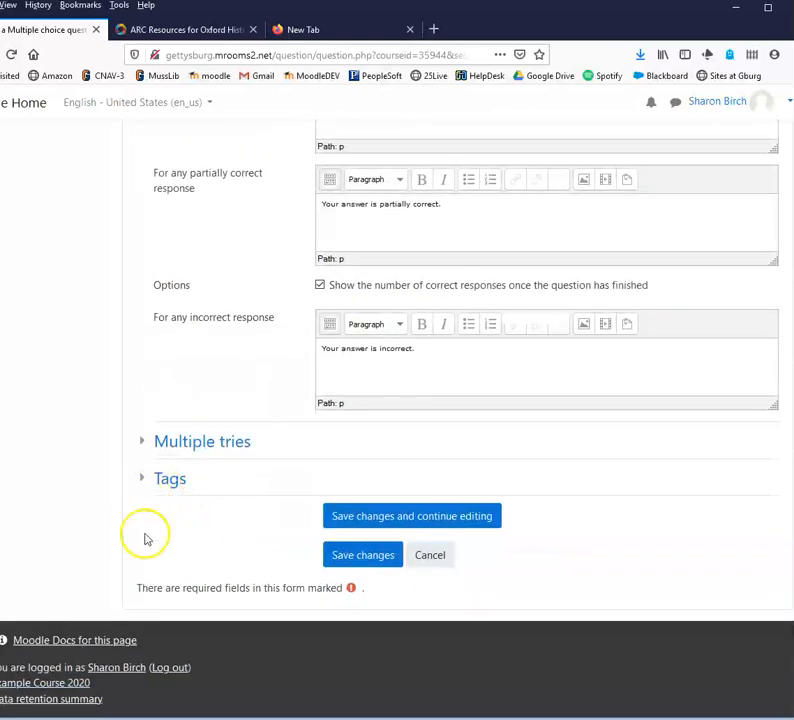
Step: Expand the multiple tries settings and set the penalty for each incorrect try to 10%
click(143, 447)
scroll(280, 545, down, 3)
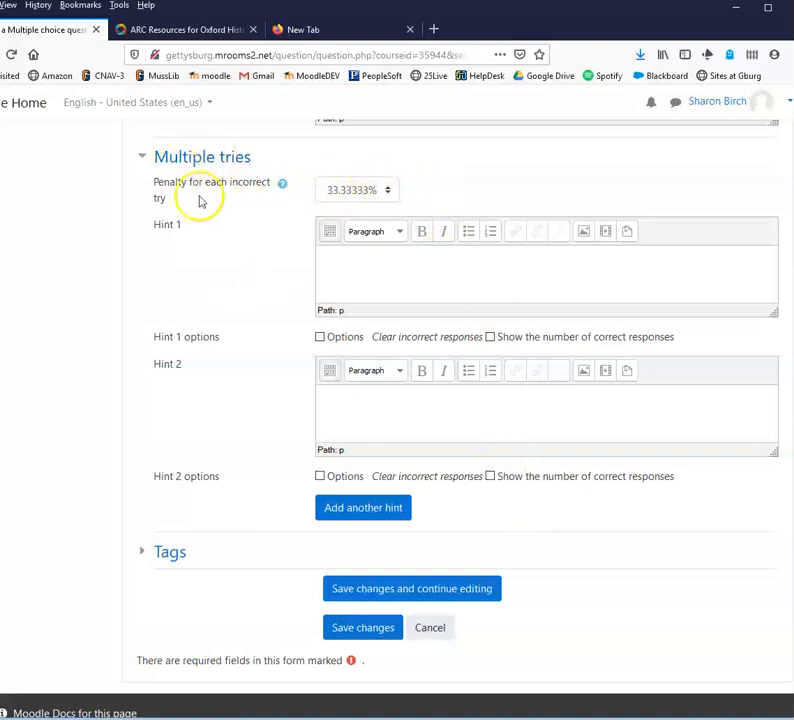
click(387, 190)
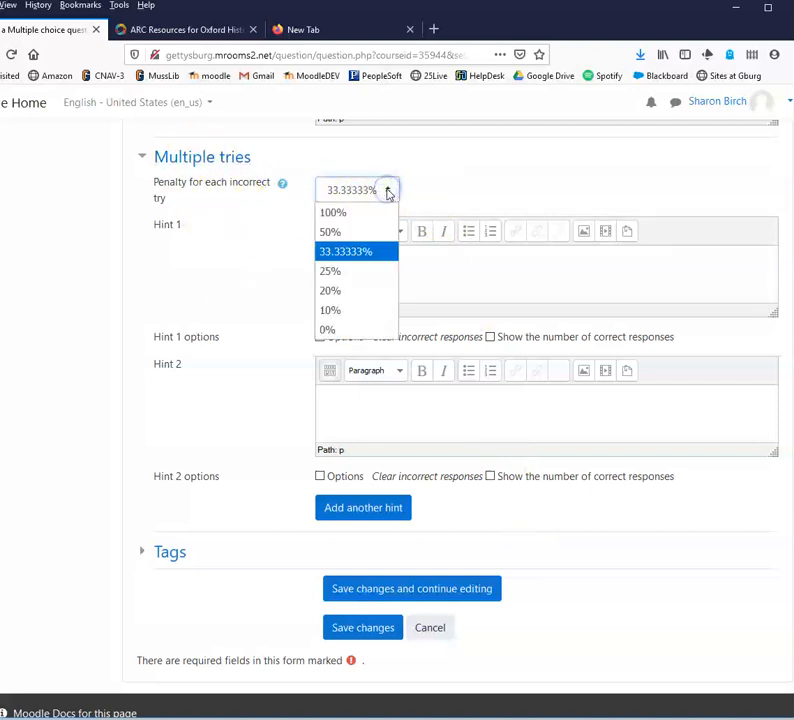
click(340, 329)
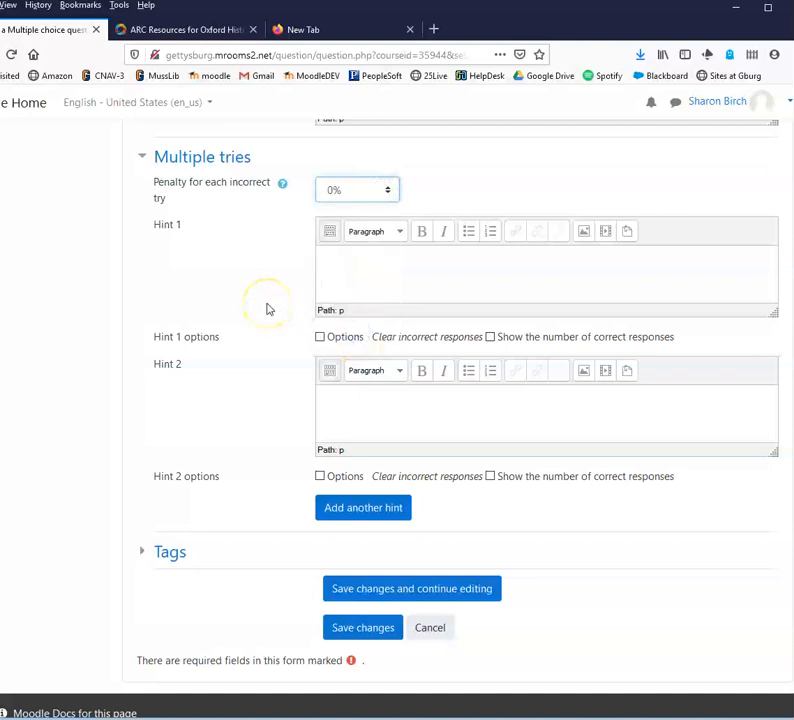
click(261, 302)
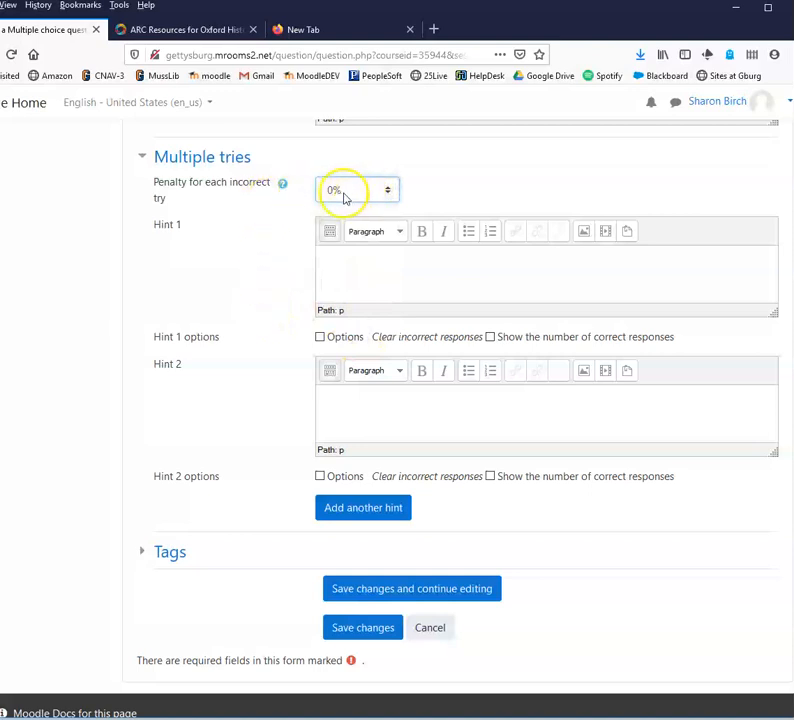
click(388, 191)
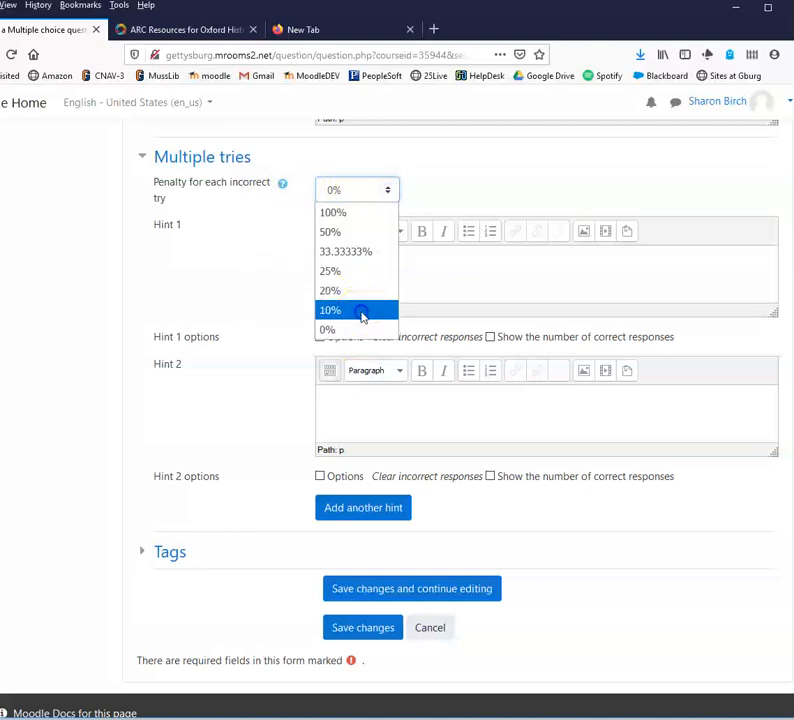
click(362, 312)
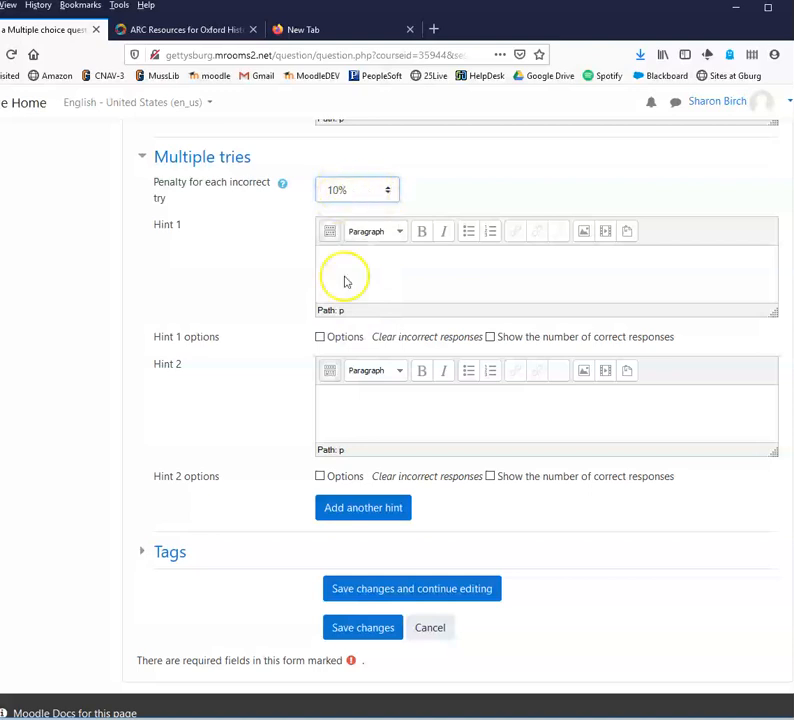
click(354, 269)
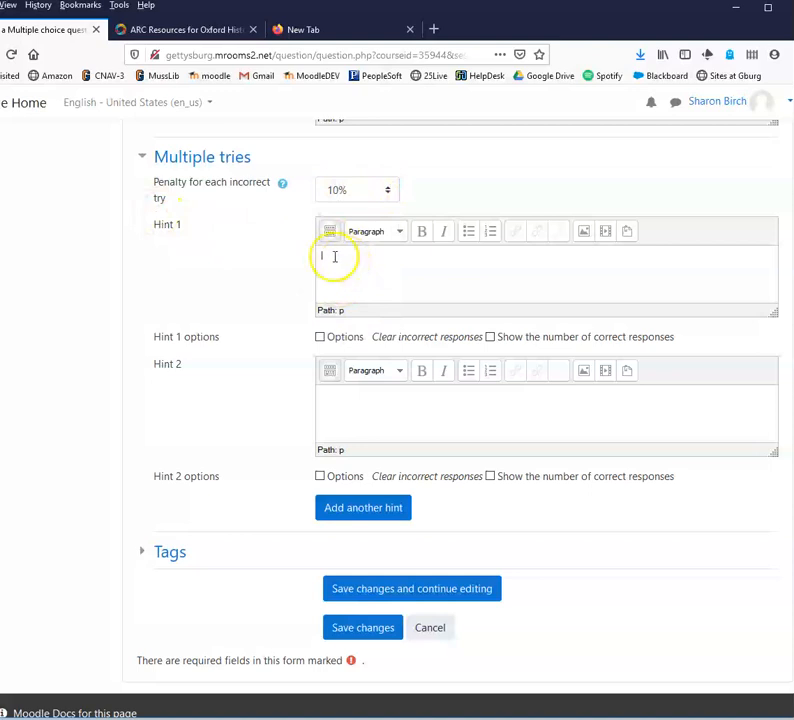
scroll(271, 500, down, 1)
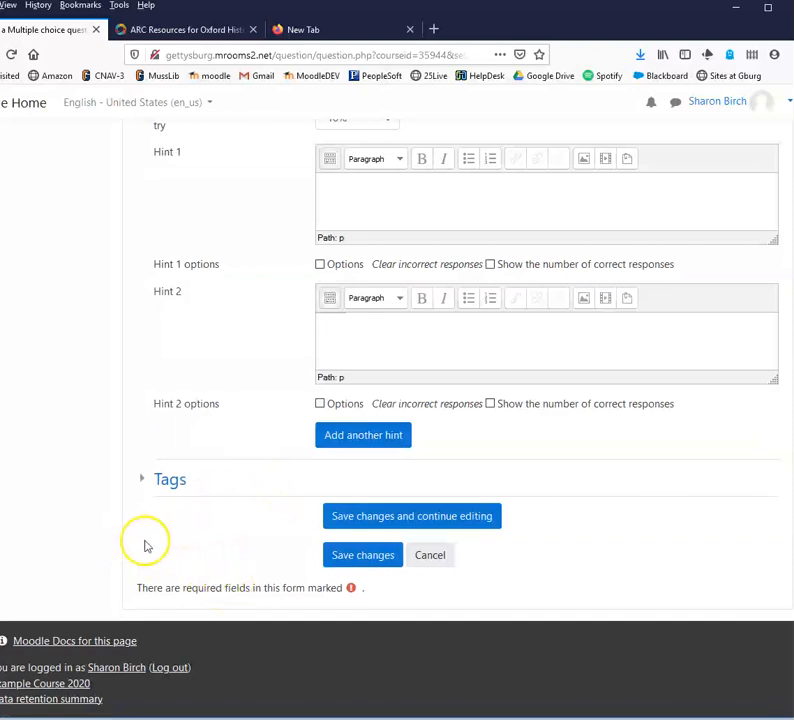
Step: Try to save the multiple choice question and check the grade options of the "blue" choice
click(384, 553)
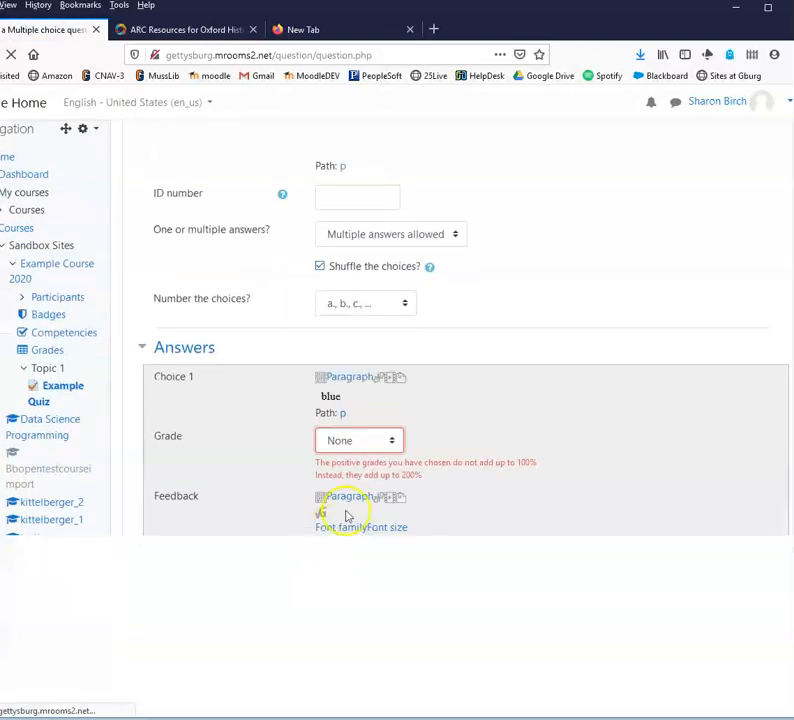
click(395, 498)
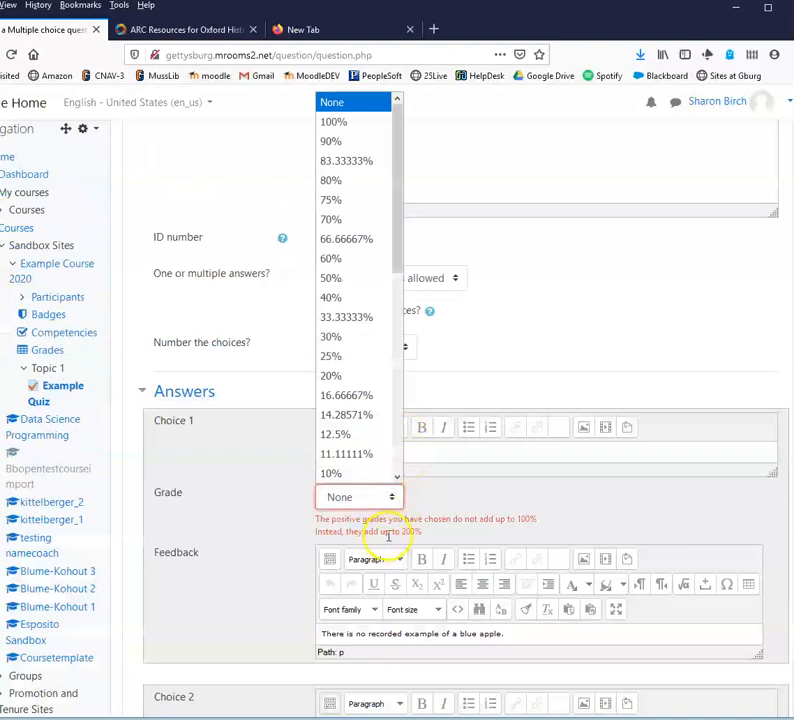
click(450, 503)
Step: Set the grades of the "green" and "red" choices to 50% each and save the question
scroll(465, 505, down, 2)
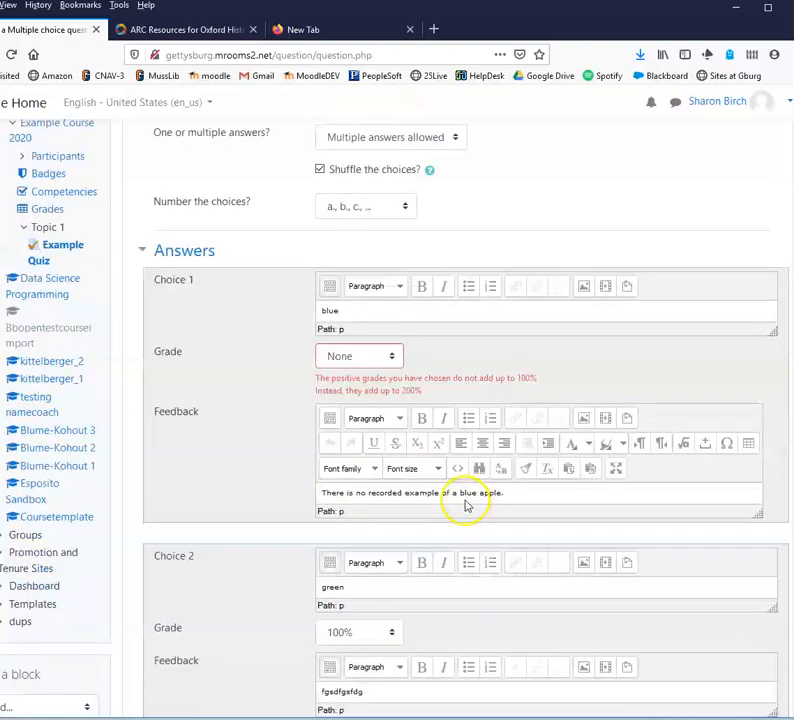
scroll(465, 505, down, 3)
click(390, 417)
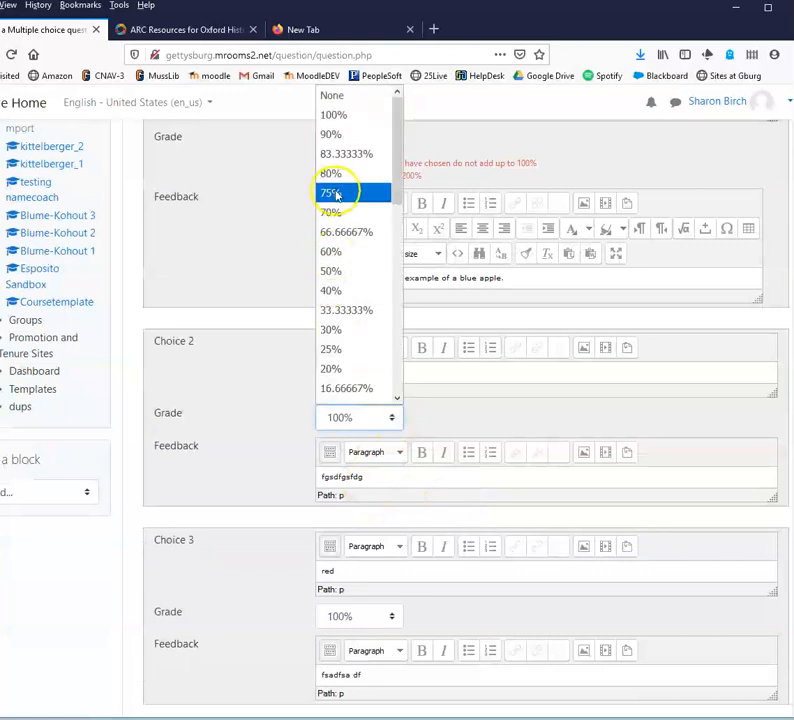
click(360, 271)
scroll(459, 478, down, 3)
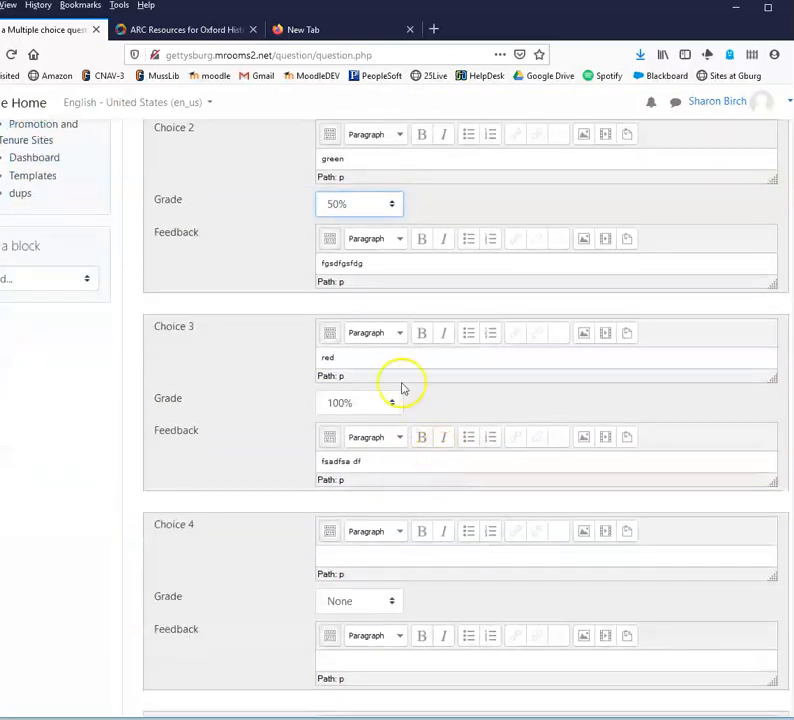
click(391, 403)
click(353, 270)
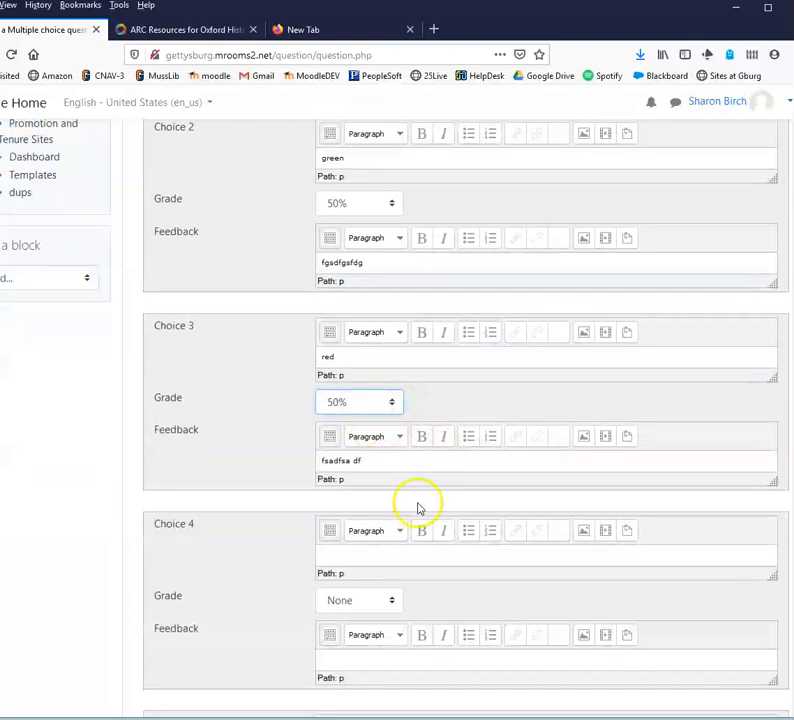
scroll(419, 508, down, 15)
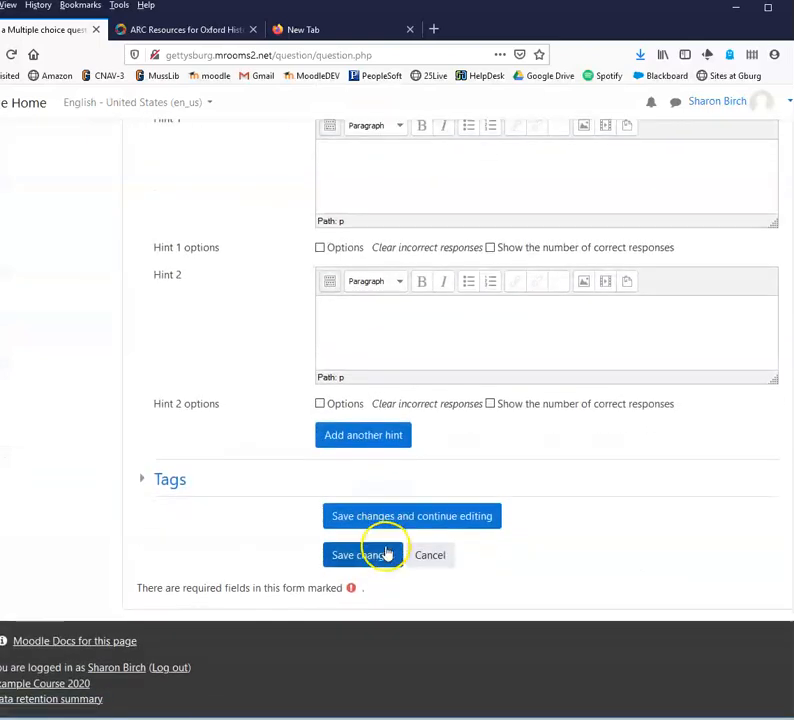
click(379, 561)
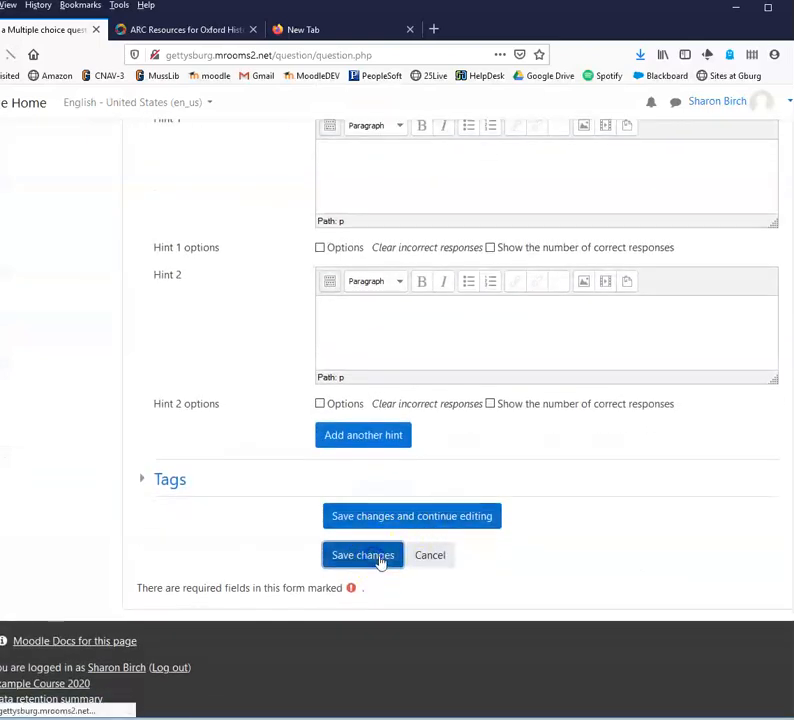